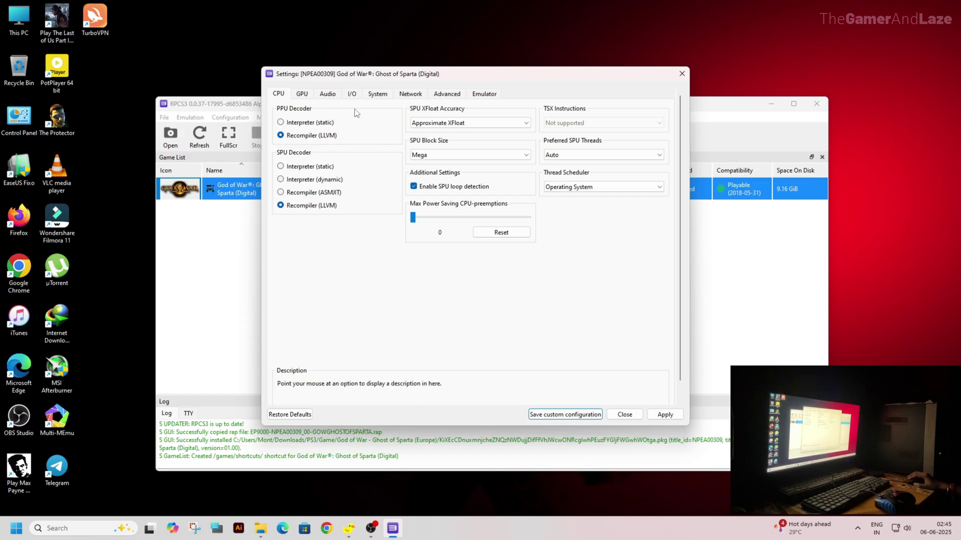
Step: In the CPU settings, use Approximate XFloat accuracy and Mega SPU block size, with Max Power Saving CPU-preemptions at 0
left_click(435, 123)
left_click(433, 142)
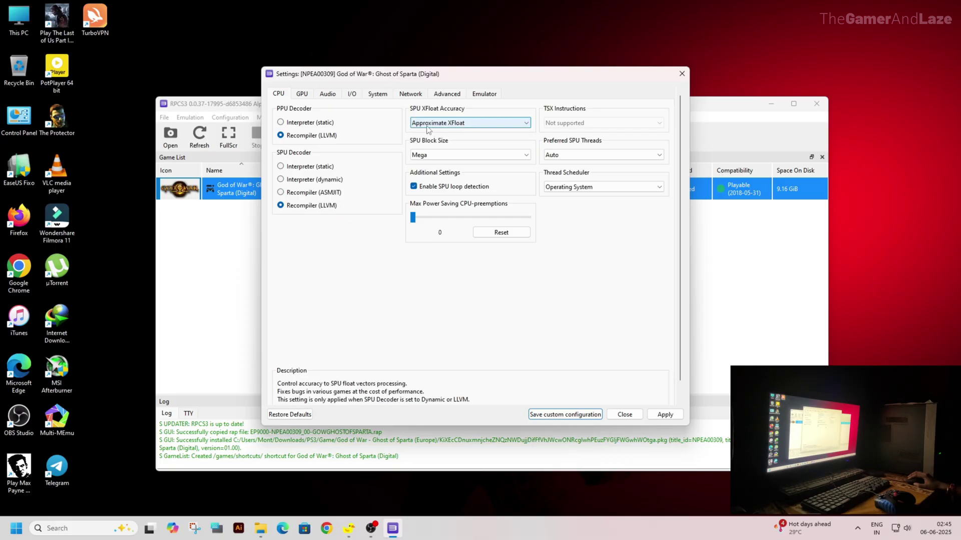
left_click(431, 154)
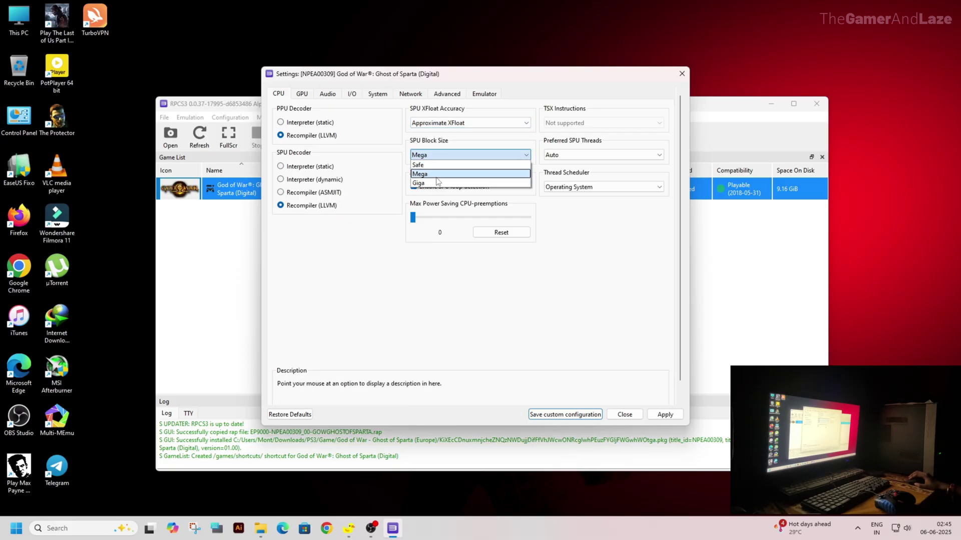
left_click(426, 175)
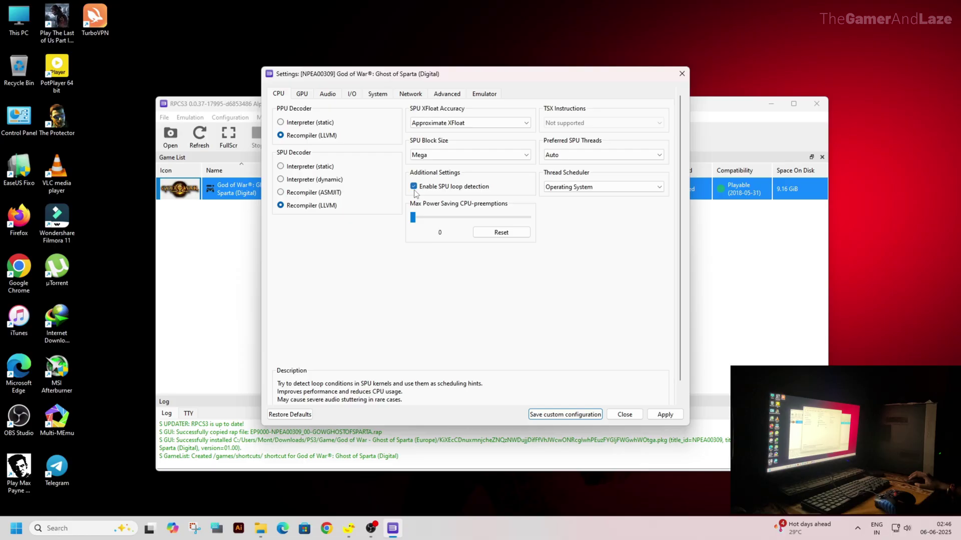
left_click(413, 219)
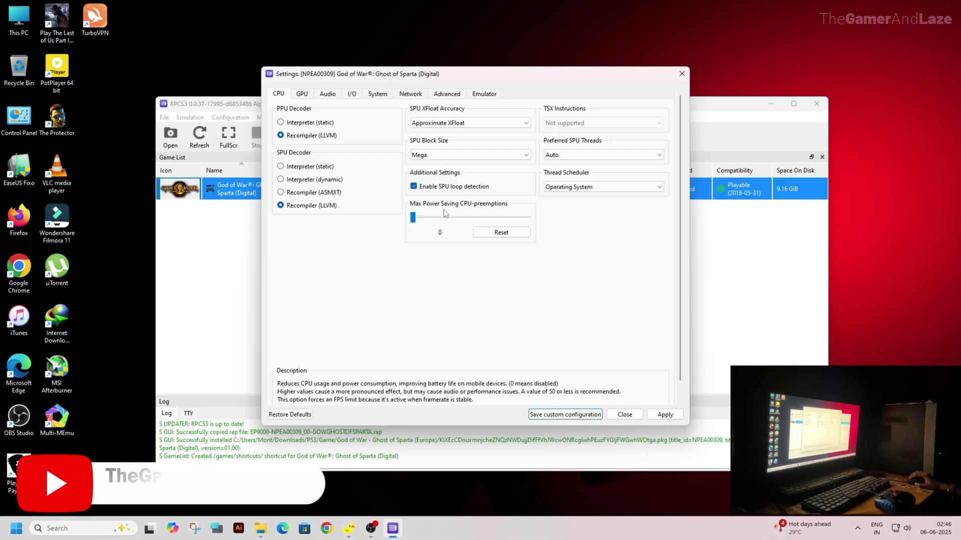
Step: Set Preferred SPU Threads to Auto and Thread Scheduler to Operating System
left_click(568, 155)
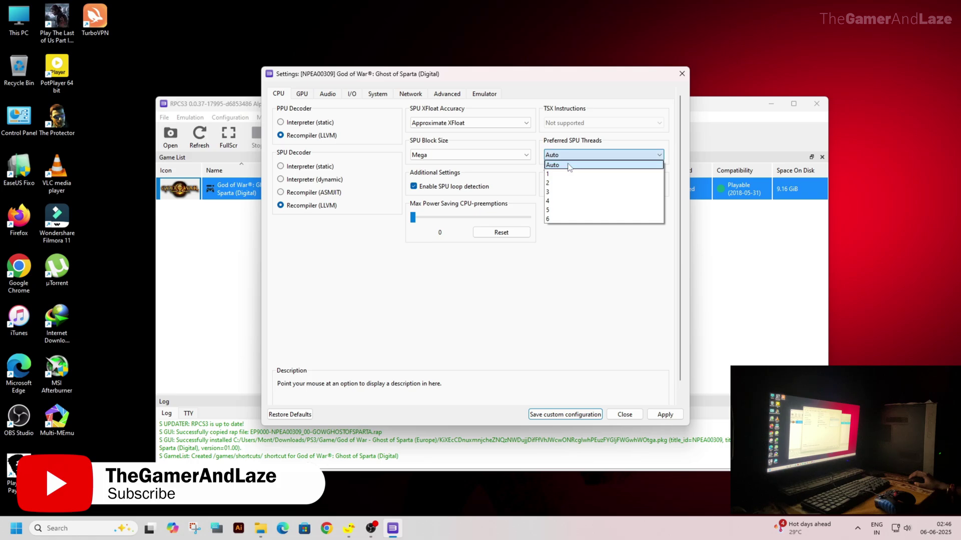
left_click(569, 166)
left_click(571, 187)
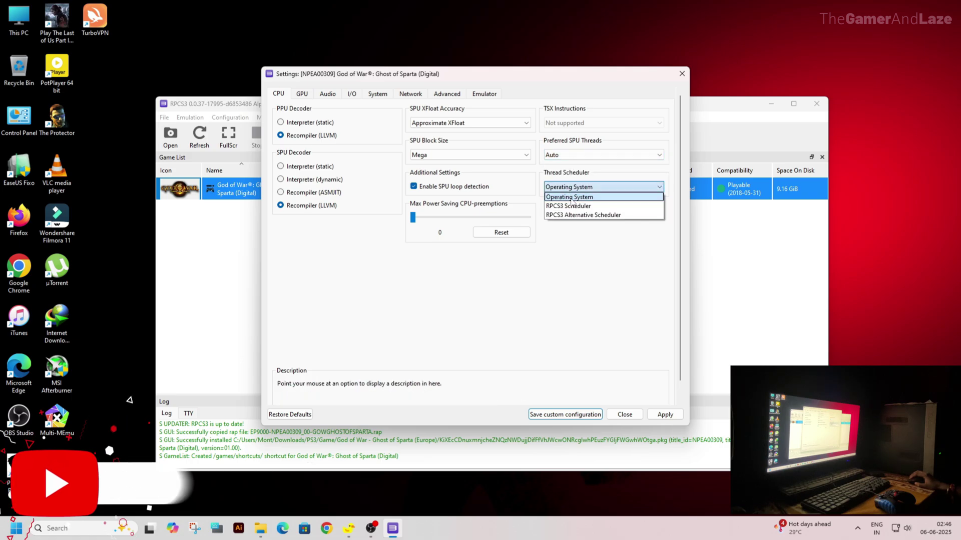
left_click(570, 197)
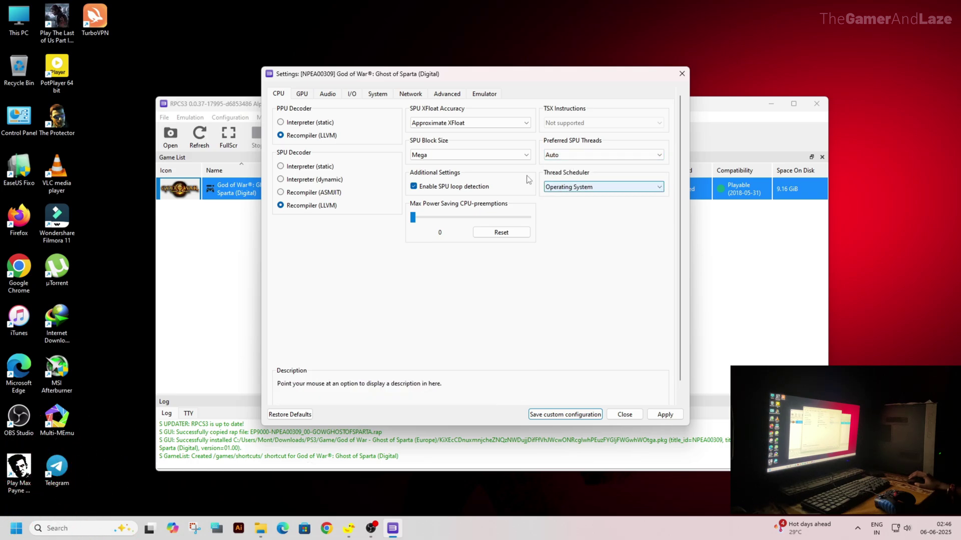
Step: In the GPU settings, select the Vulkan renderer and NVIDIA GeForce RTX 2060 as the graphics device
left_click(303, 95)
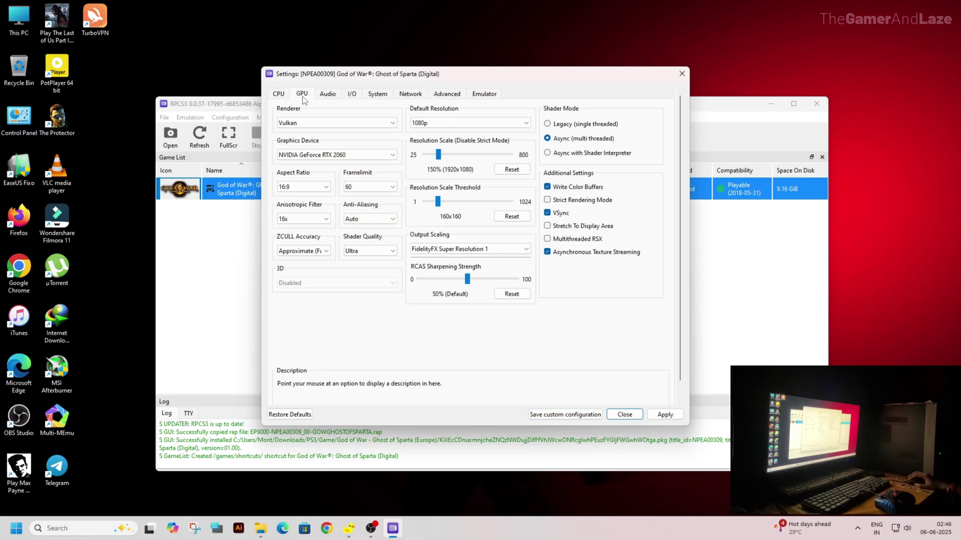
left_click(328, 123)
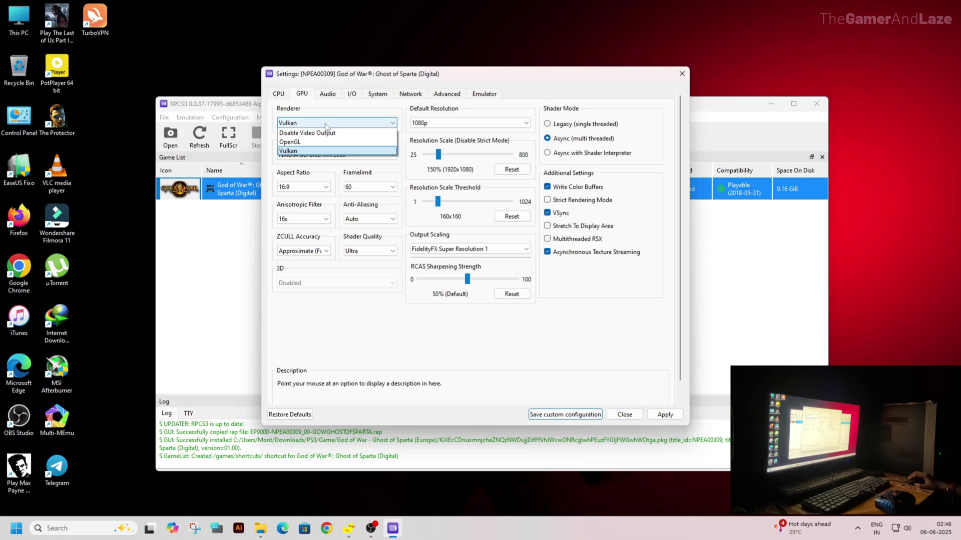
left_click(299, 152)
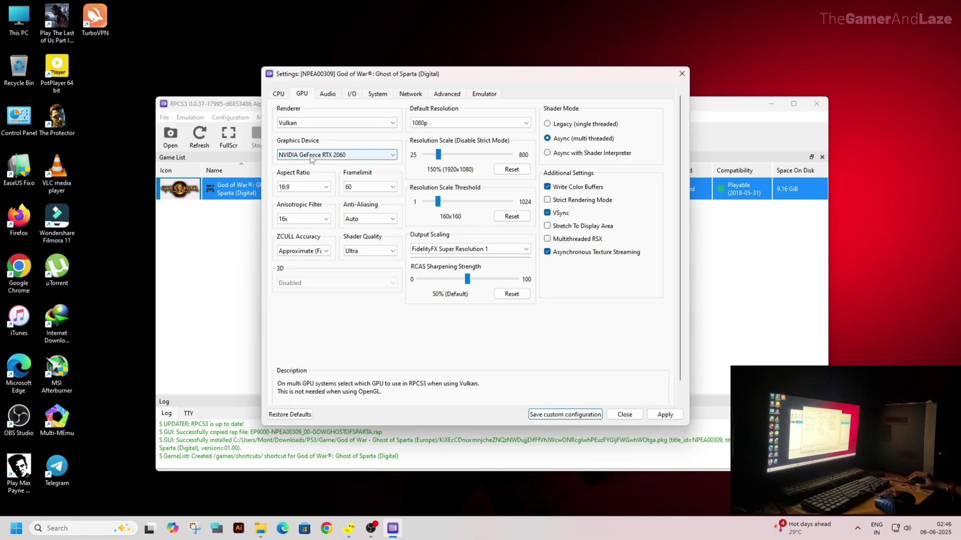
left_click(348, 156)
left_click(348, 165)
Step: Use a 16:9 aspect ratio and set the framelimit to 60
left_click(326, 193)
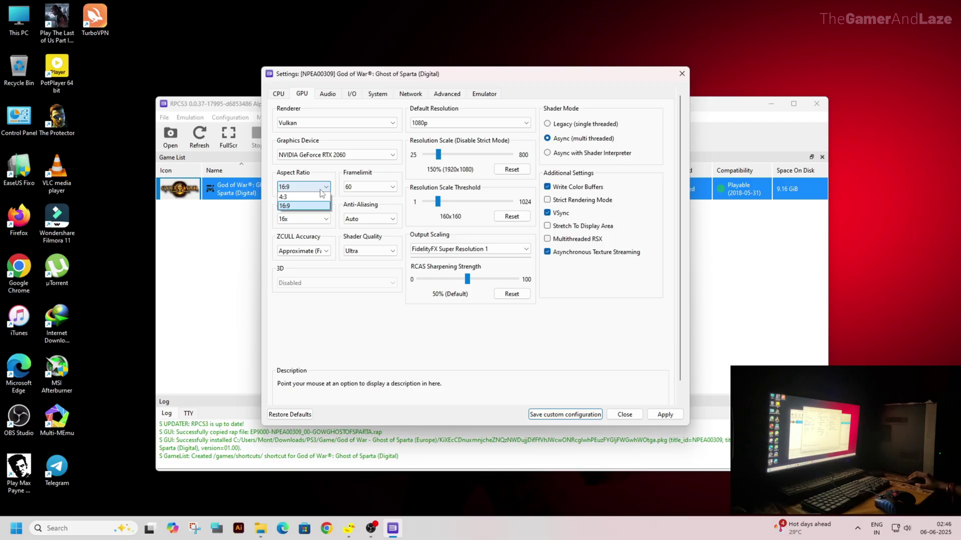
left_click(292, 195)
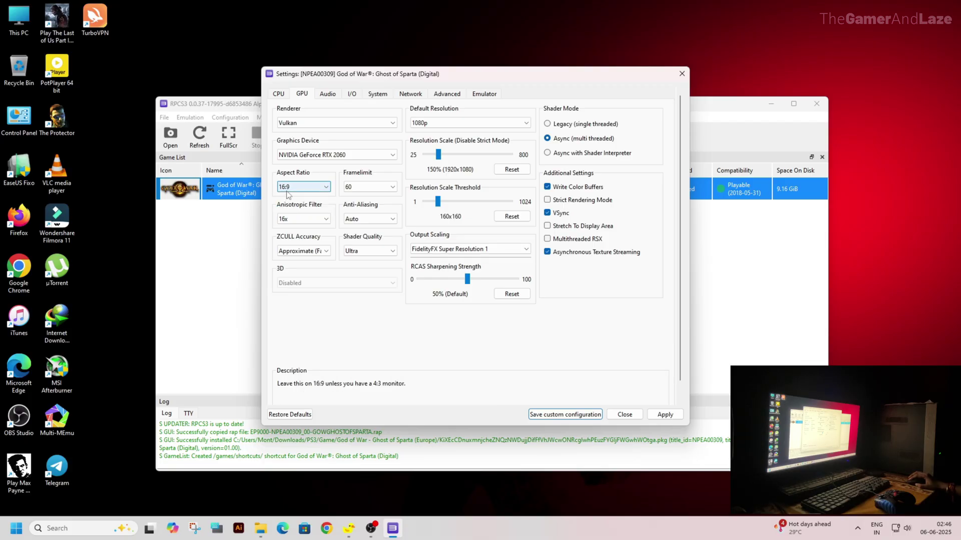
left_click(382, 192)
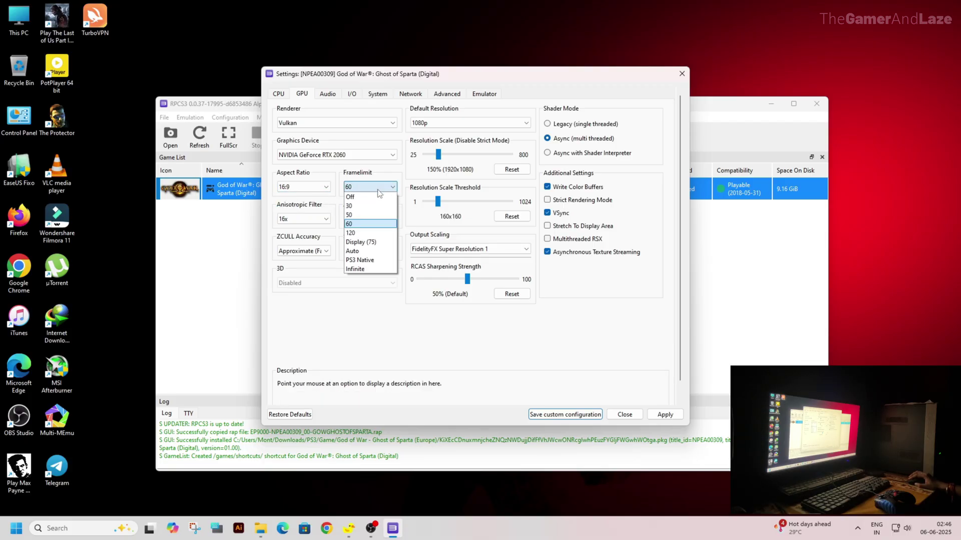
left_click(367, 225)
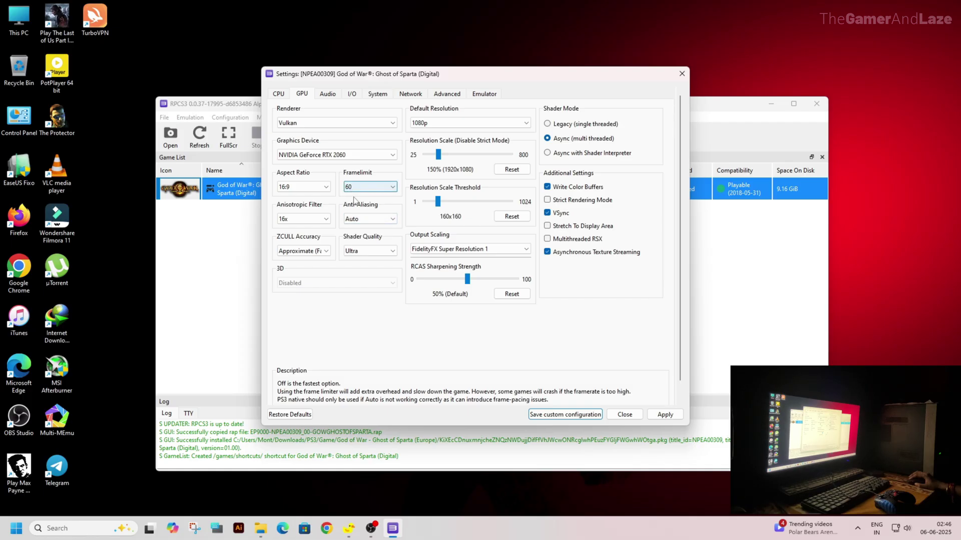
Step: Set anti-aliasing to Auto and the anisotropic filter to 16x
left_click(364, 220)
left_click(358, 243)
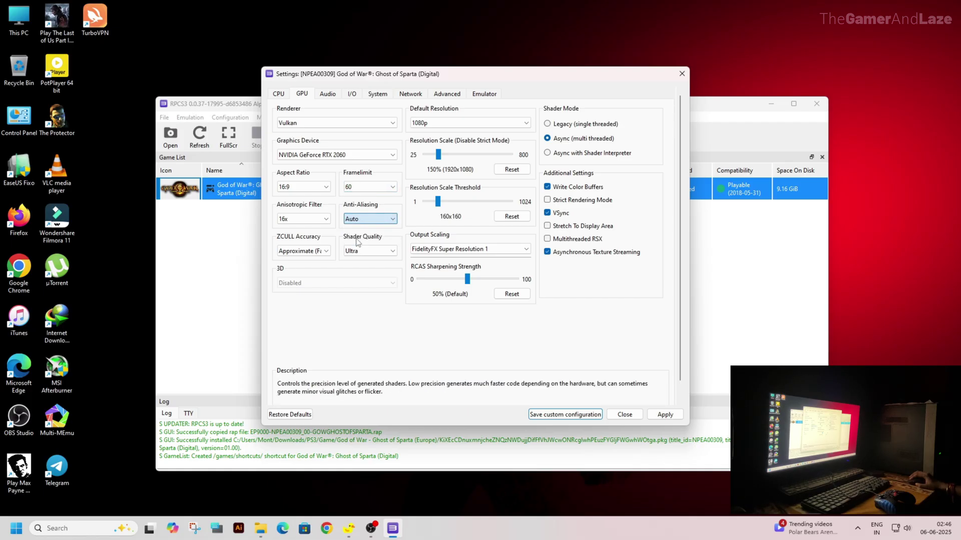
left_click(325, 220)
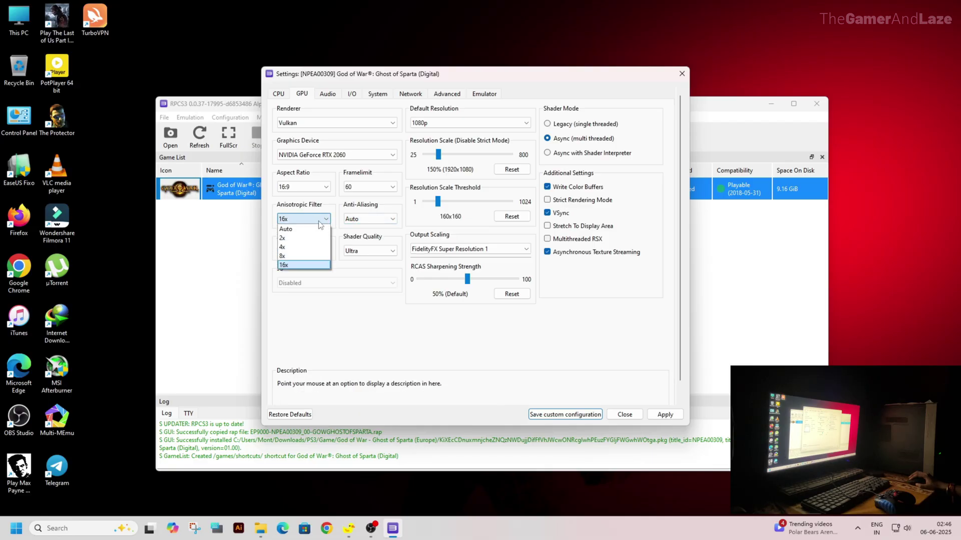
left_click(292, 265)
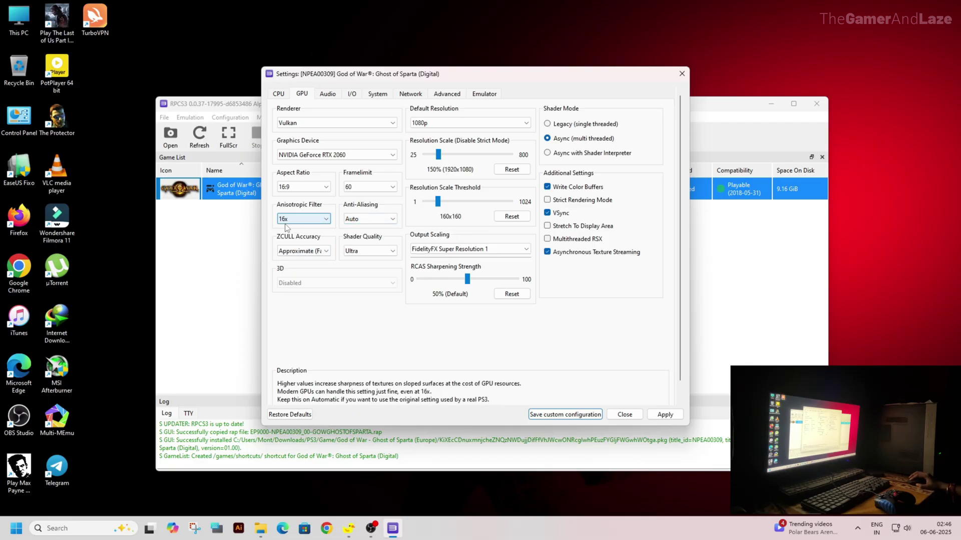
Step: Set ZCULL accuracy to Approximate (Fast) and shader quality to Ultra
left_click(300, 250)
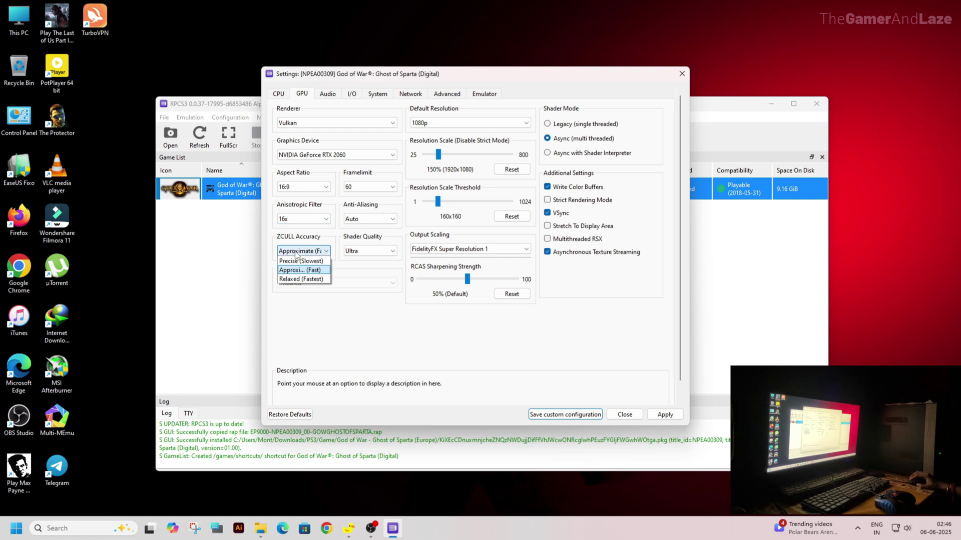
left_click(316, 272)
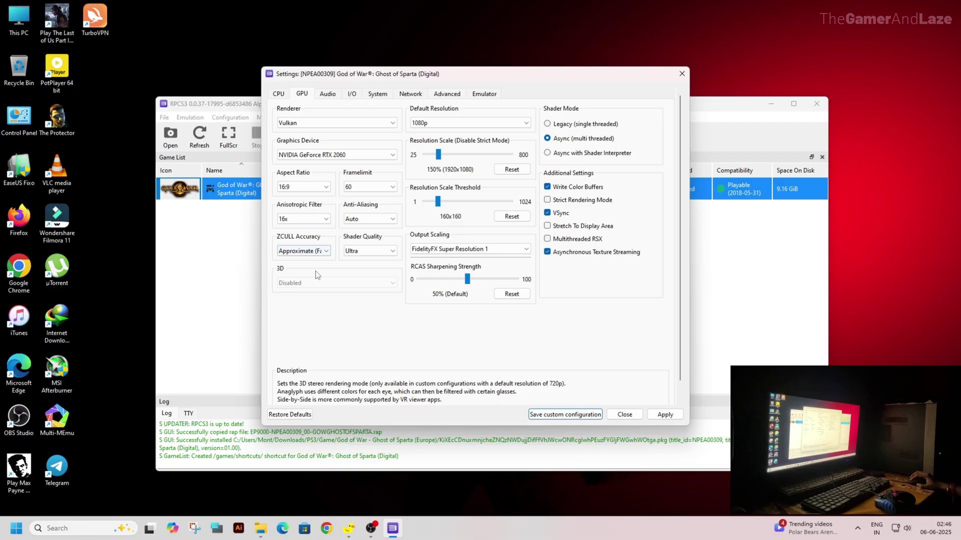
left_click(377, 250)
left_click(363, 262)
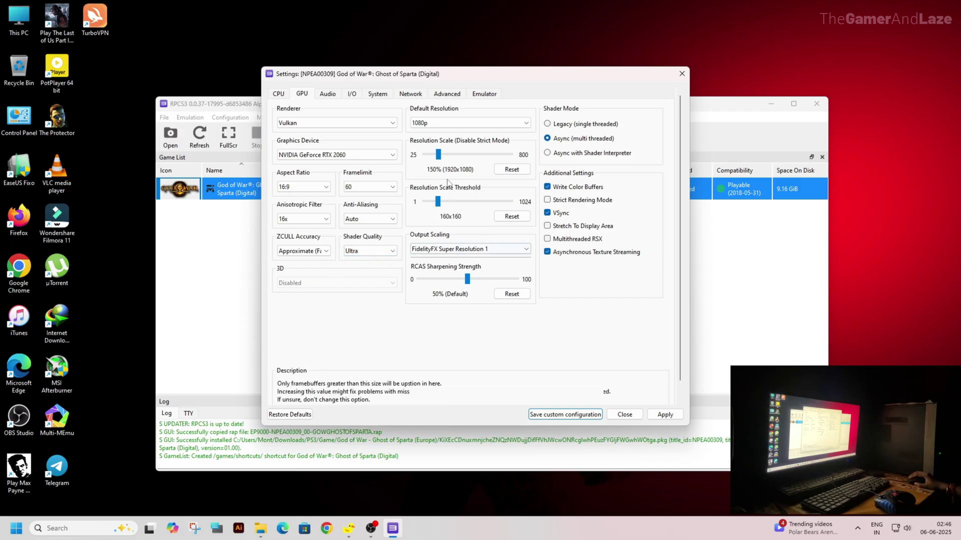
Step: Set the default resolution to 1080p and output scaling to FidelityFX Super Resolution 1 with 50% RCAS sharpening strength
left_click(444, 125)
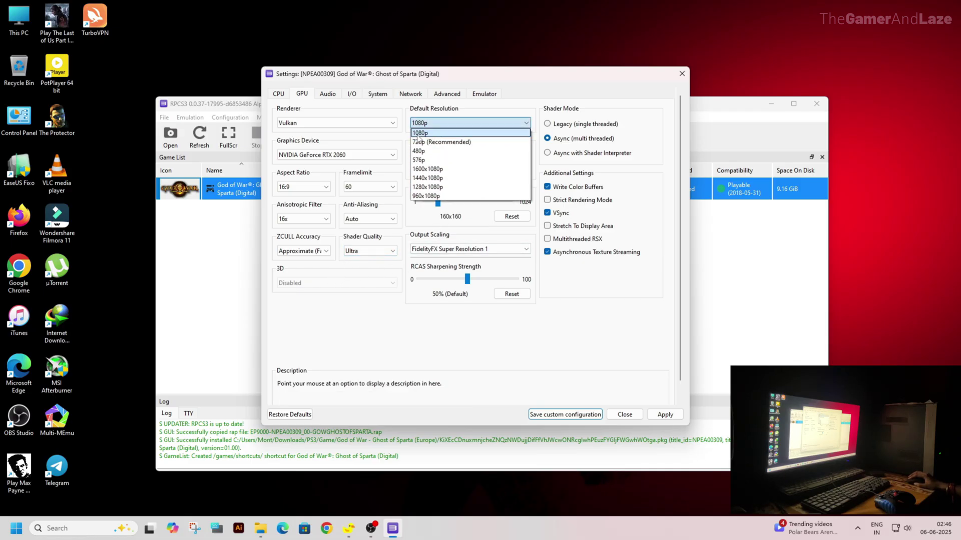
left_click(421, 133)
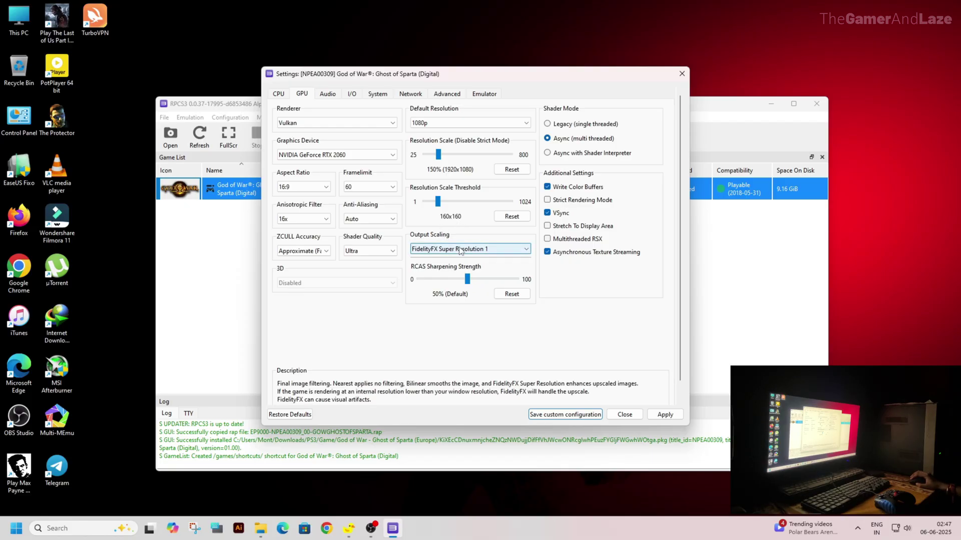
left_click(443, 249)
left_click(436, 278)
left_click(468, 281)
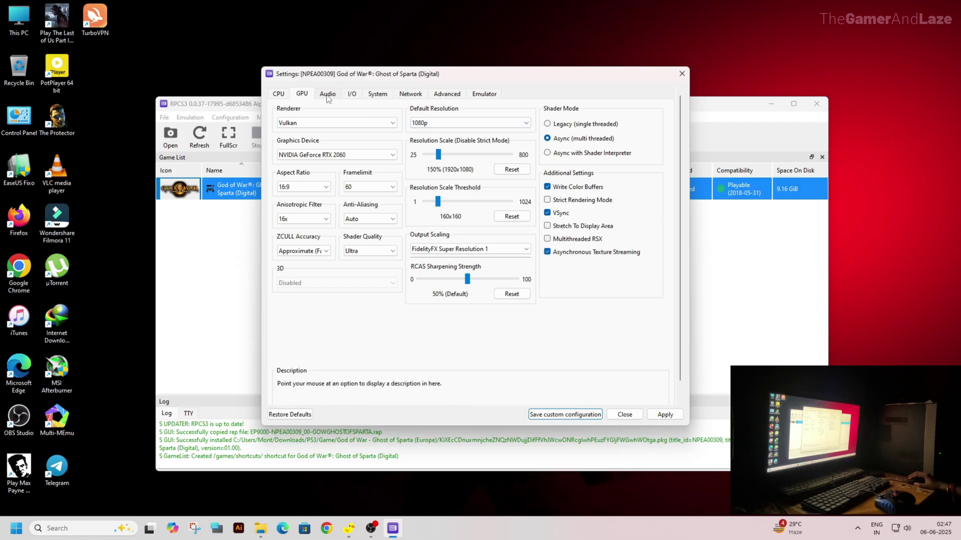
Step: In the Advanced settings, keep Read and Write Depth Buffers enabled and set RSX FIFO Accuracy to Atomic
left_click(444, 95)
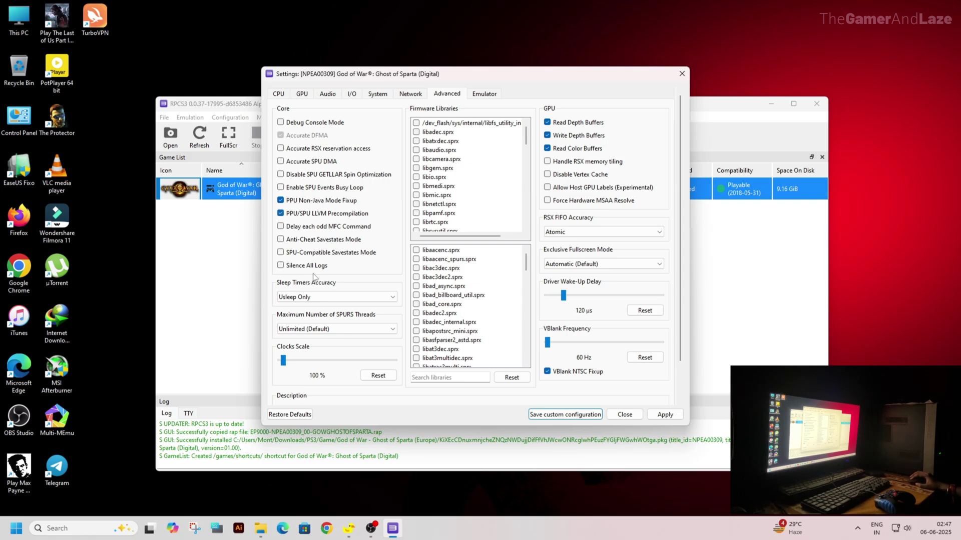
left_click(549, 123)
left_click(545, 137)
left_click(576, 232)
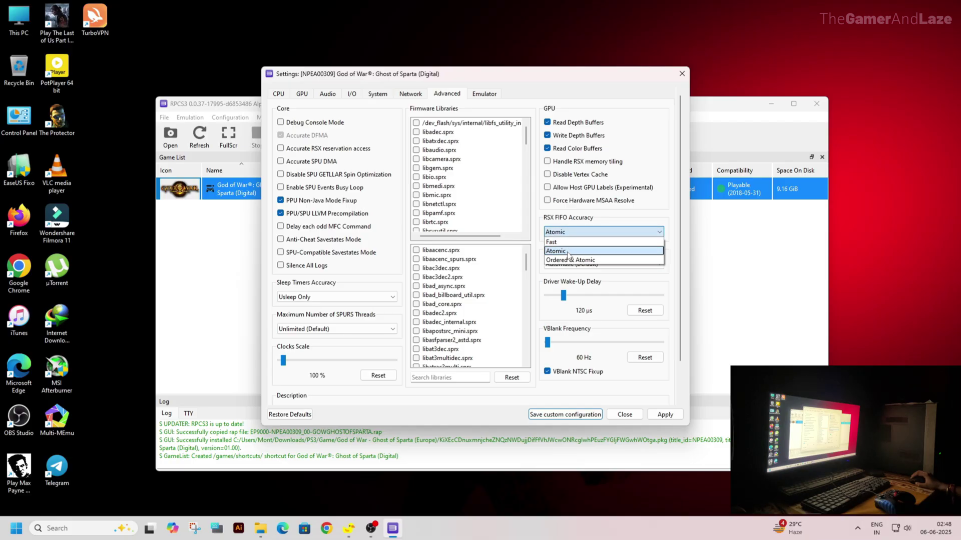
left_click(568, 254)
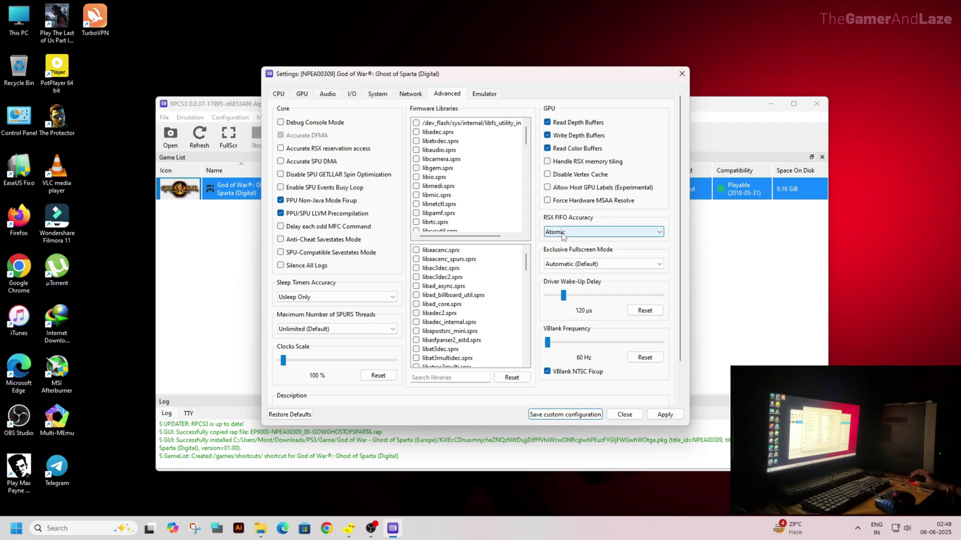
Step: Use a 120 µs driver wake-up delay and a 60 Hz VBlank frequency with VBlank NTSC Fixup enabled
left_click_drag(564, 298, 564, 301)
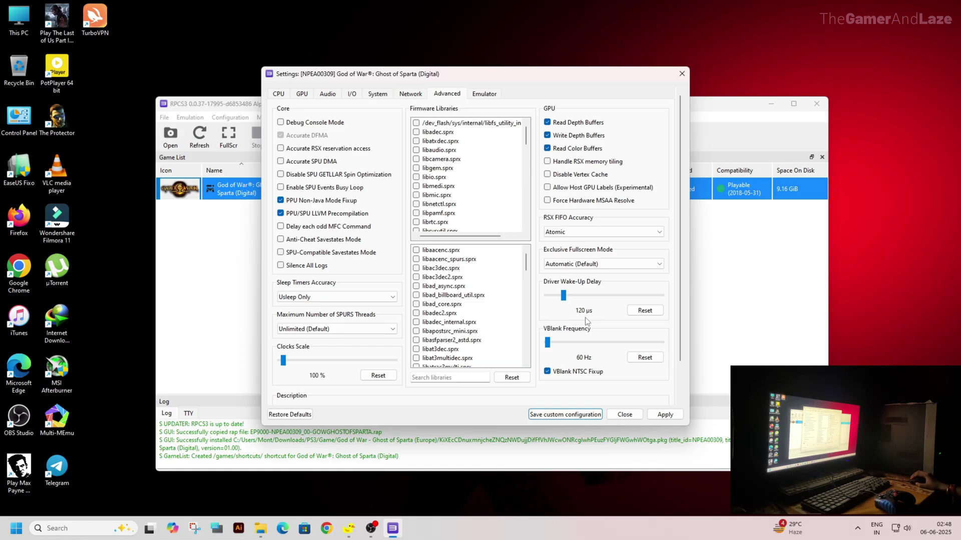
left_click_drag(548, 348, 549, 352)
left_click(549, 376)
Step: Apply the settings and save the custom configuration for God of War: Ghost of Sparta
scroll(651, 310, "down", 2)
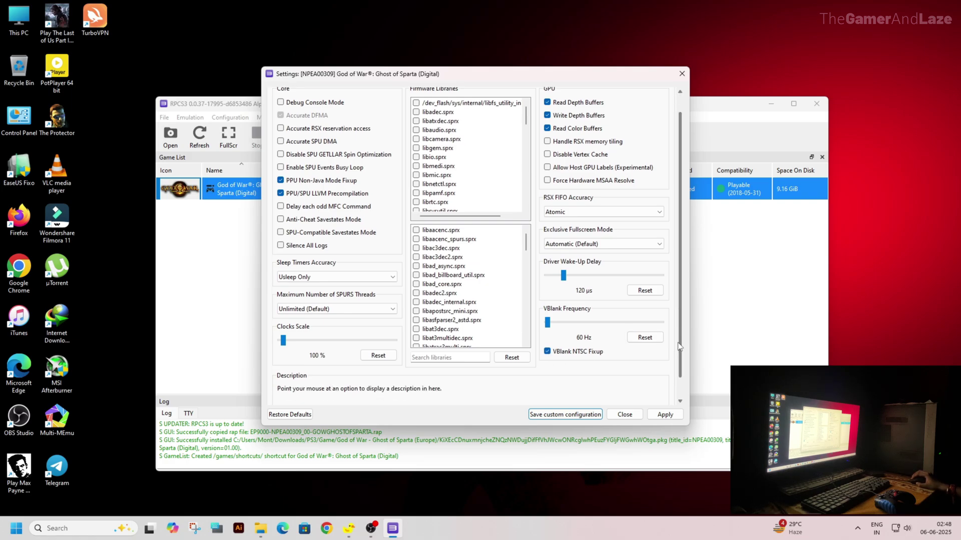
scroll(686, 281, "up", 2)
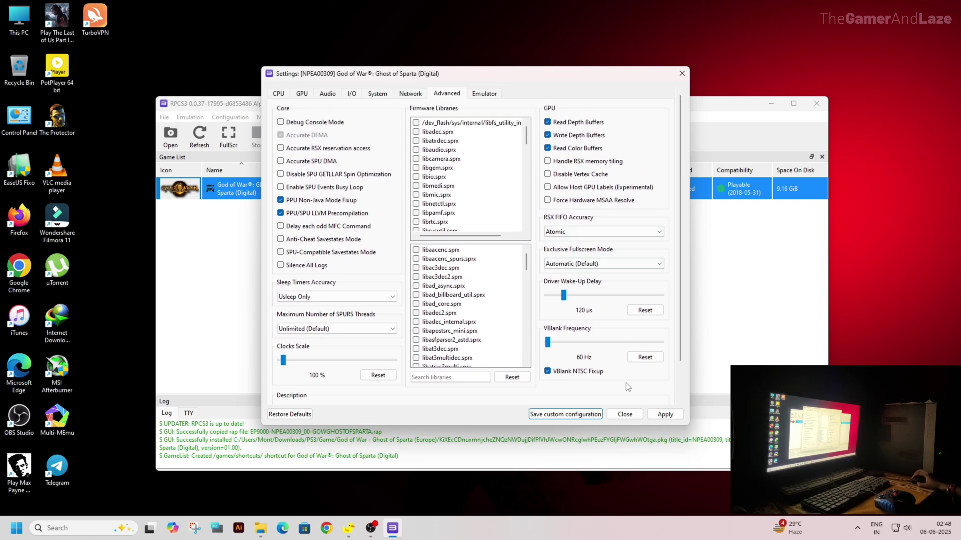
left_click(653, 417)
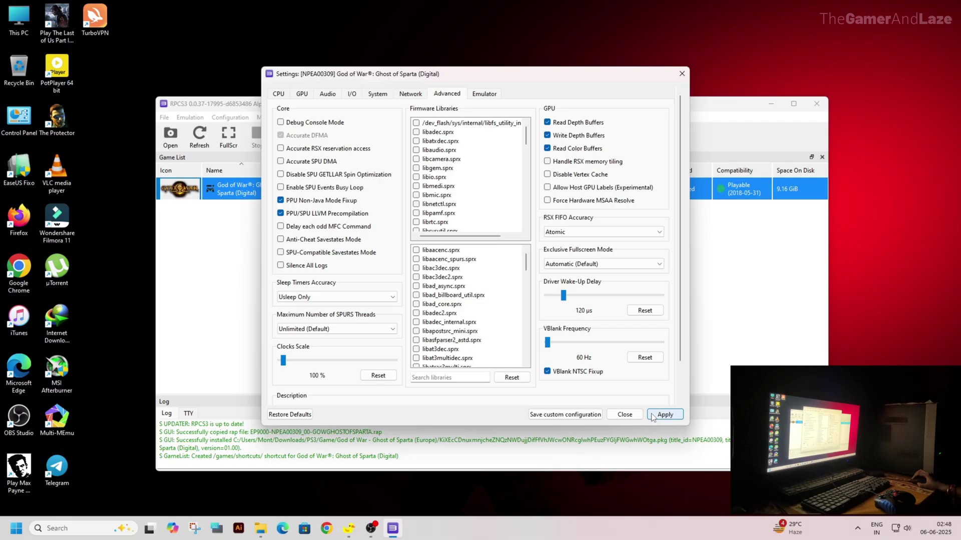
left_click(563, 417)
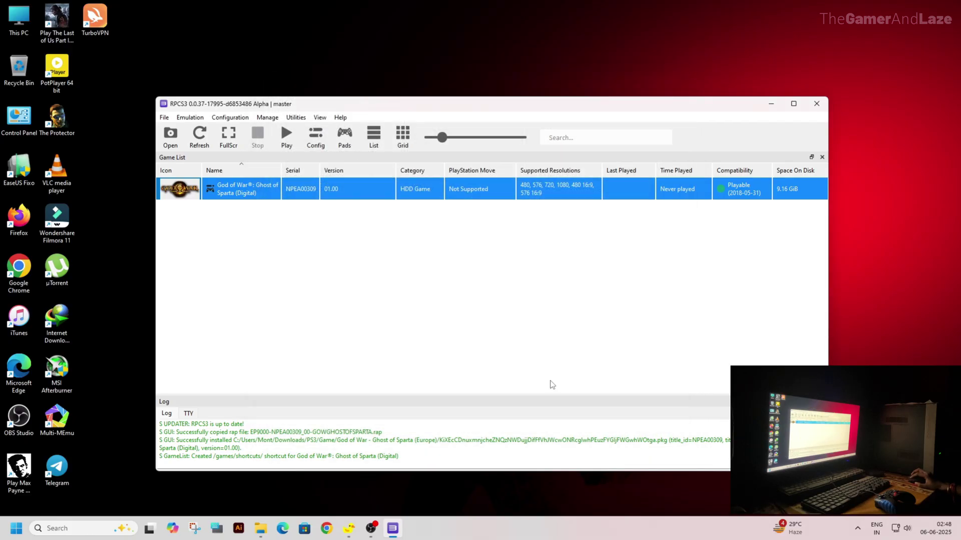
Step: Open the custom gamepad configuration for God of War: Ghost of Sparta and use XInput as Player 1's handler
right_click(209, 190)
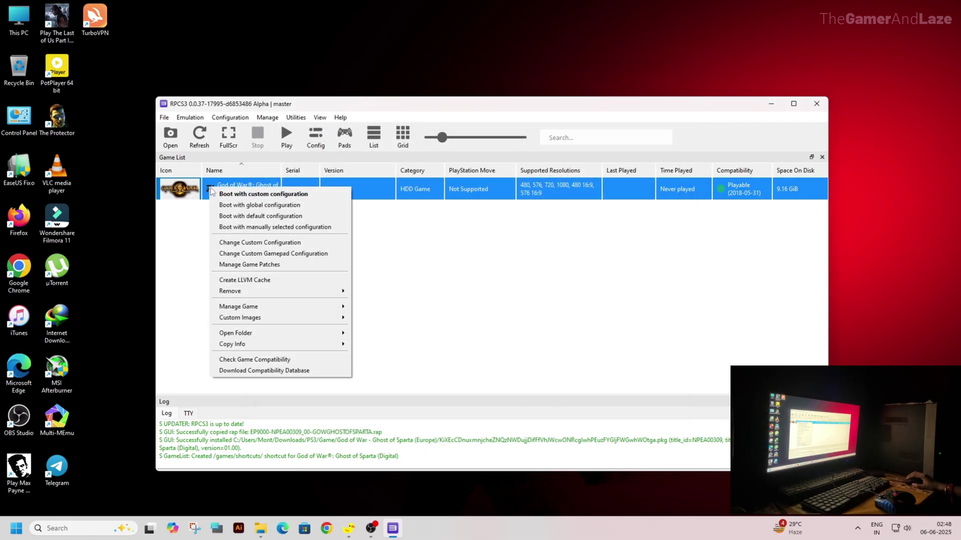
left_click(245, 254)
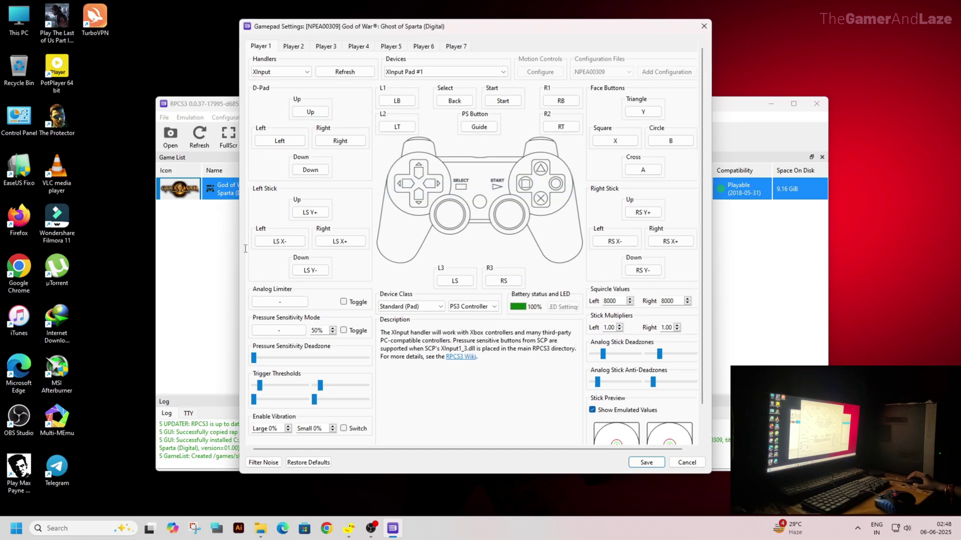
left_click(290, 72)
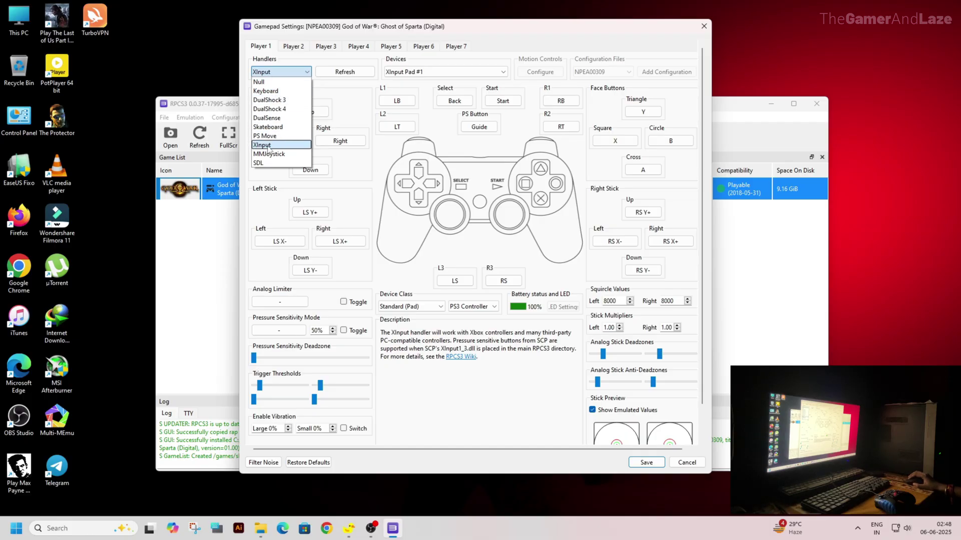
left_click(357, 90)
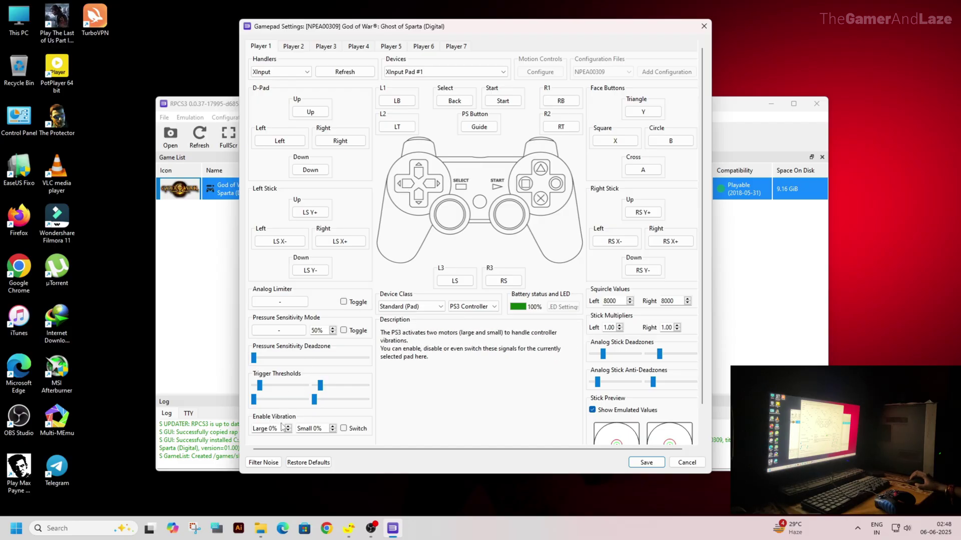
Step: Save the gamepad settings and download the latest patches in the Patch Manager for God of War: Ghost of Sparta
left_click(647, 463)
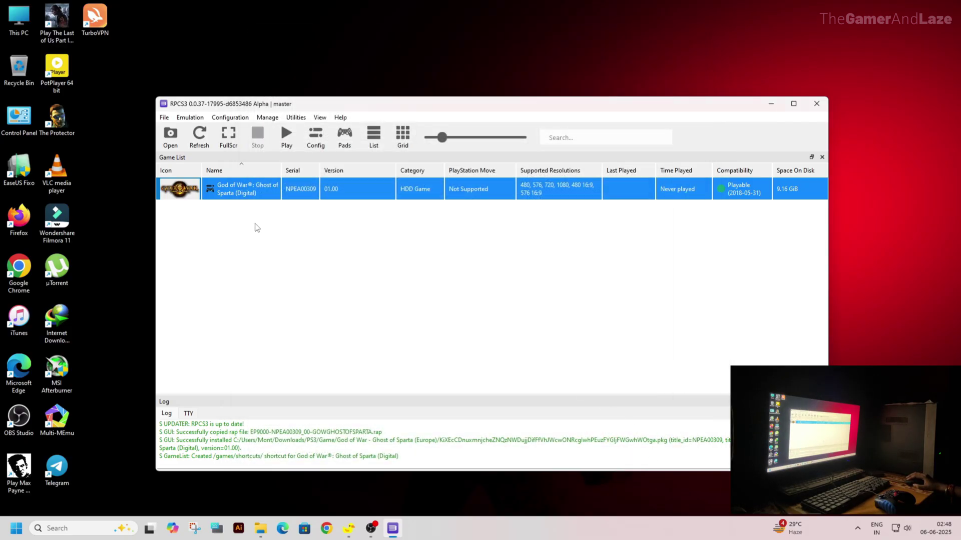
right_click(208, 190)
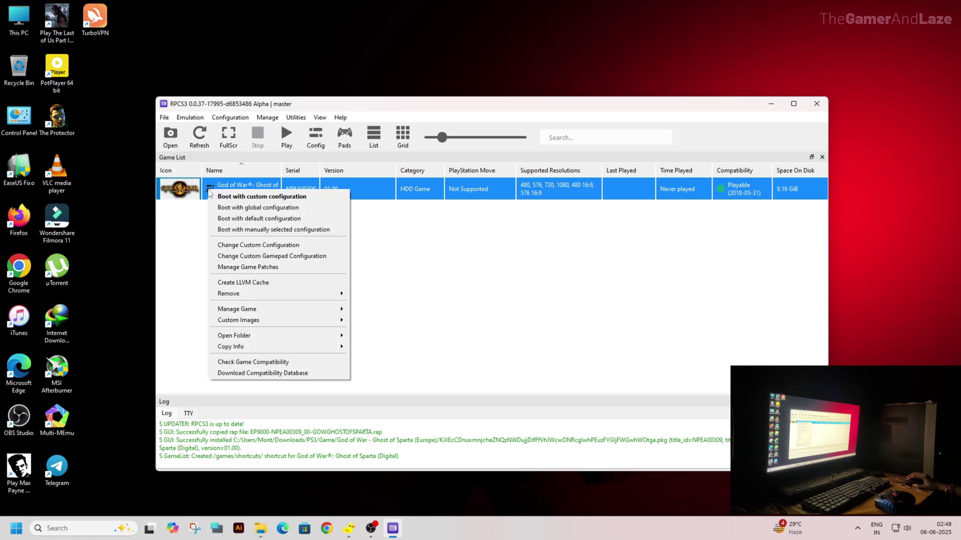
left_click(243, 268)
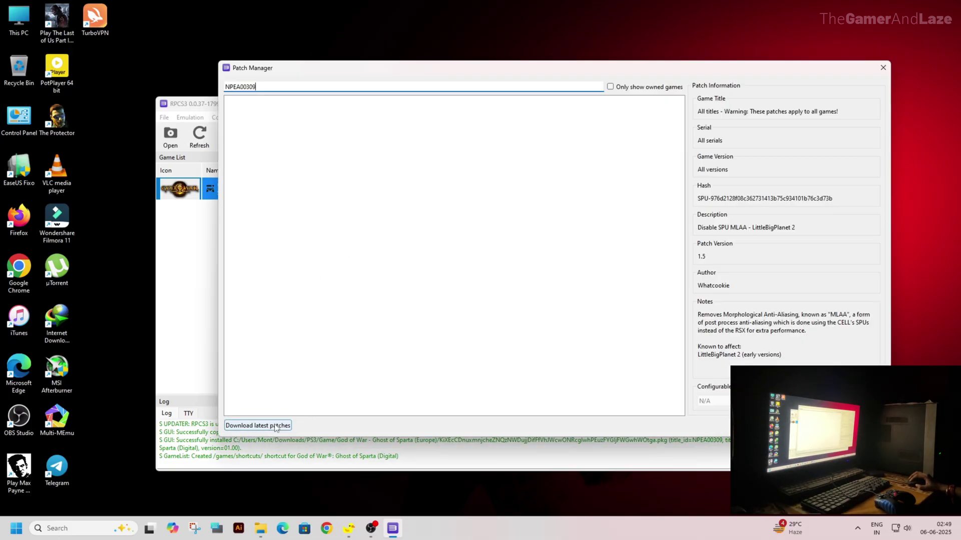
left_click(257, 425)
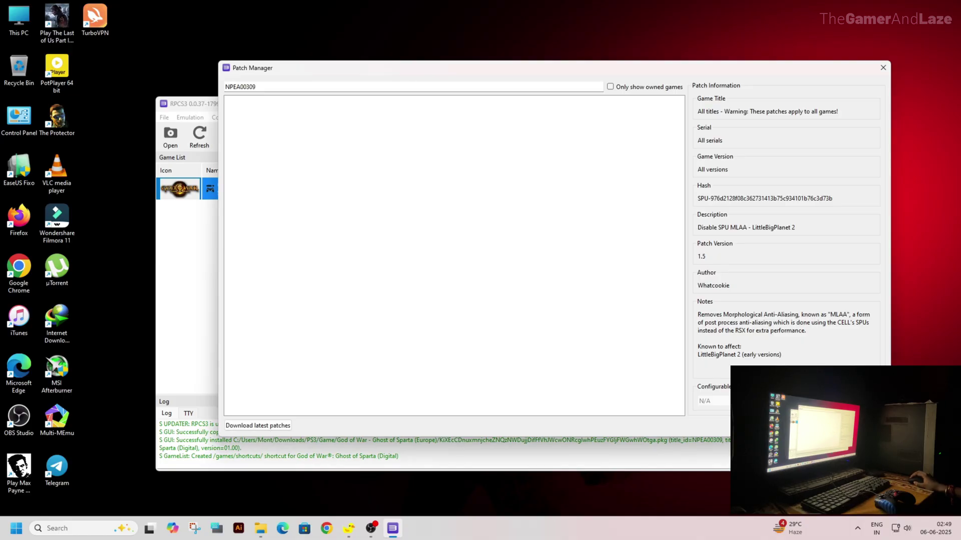
key("Escape")
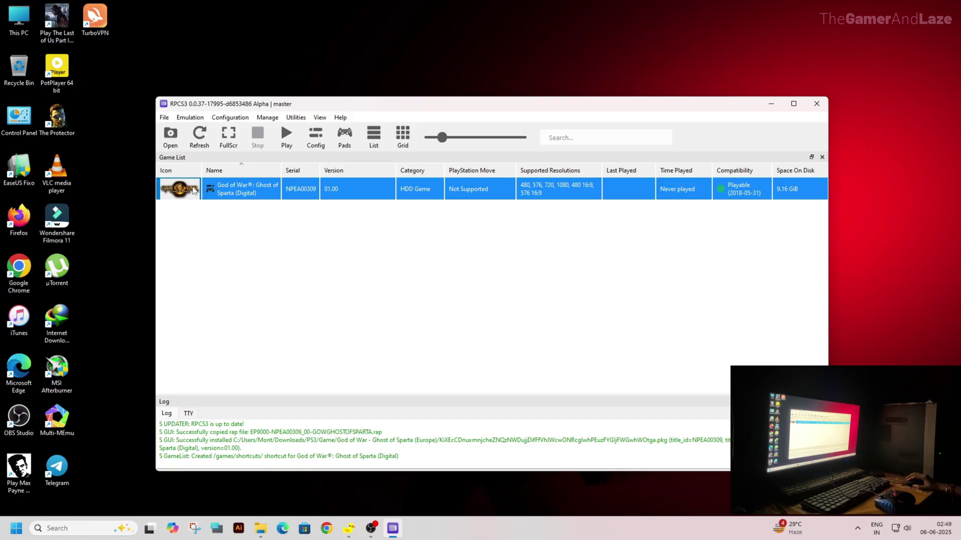
Step: Boot God of War: Ghost of Sparta with its custom configuration and accept the in-game screen size
right_click(208, 190)
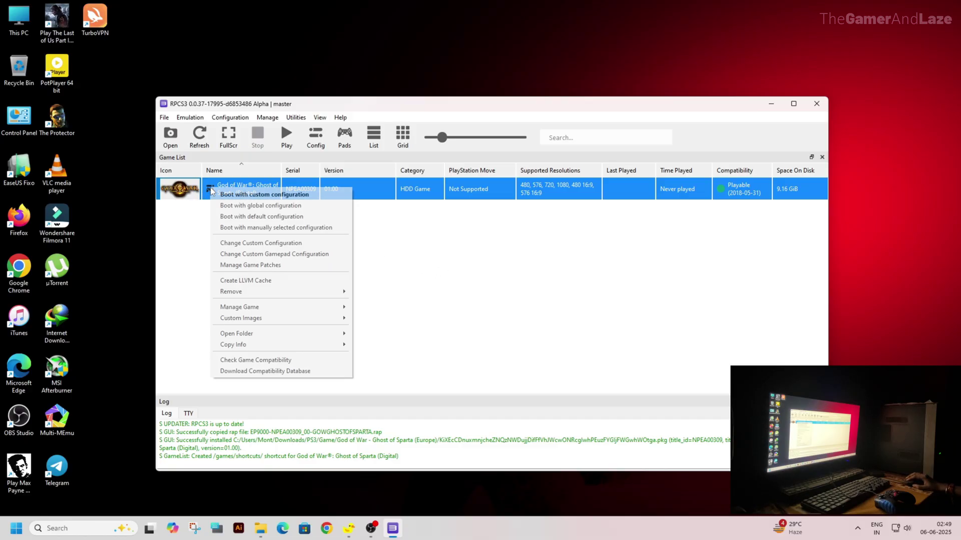
left_click(256, 194)
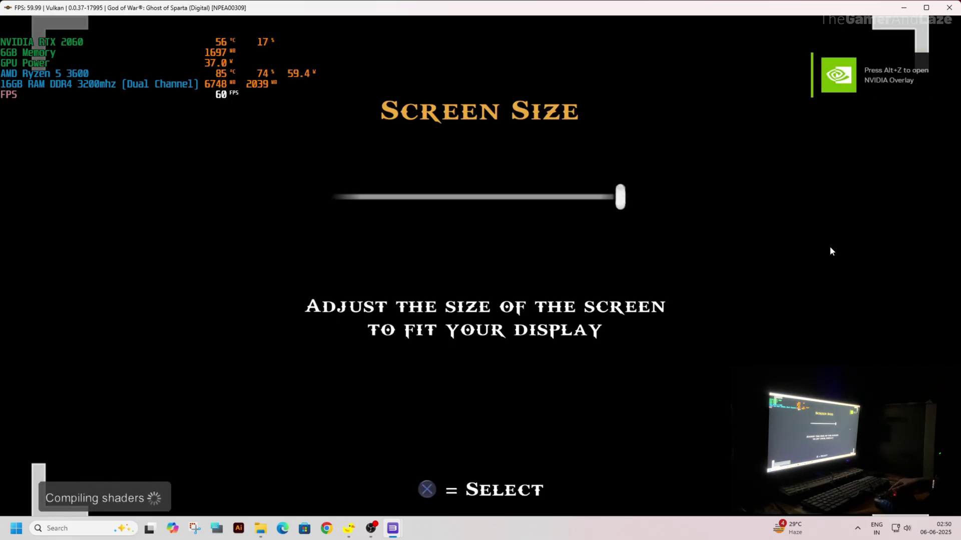
key("x")
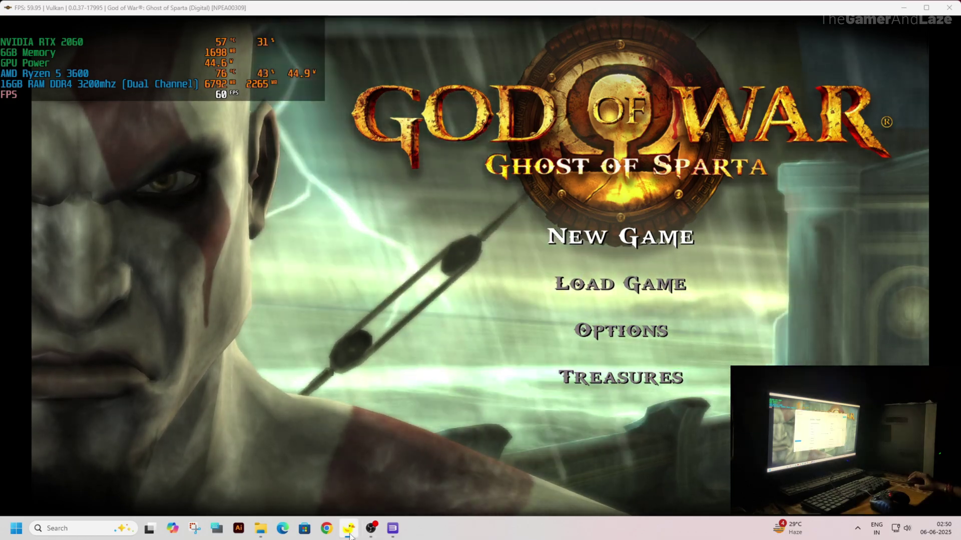
Step: Switch to Lossless Scaling and set frame generation to LSFG 2.3 in X2 mode with Performance on
left_click(349, 529)
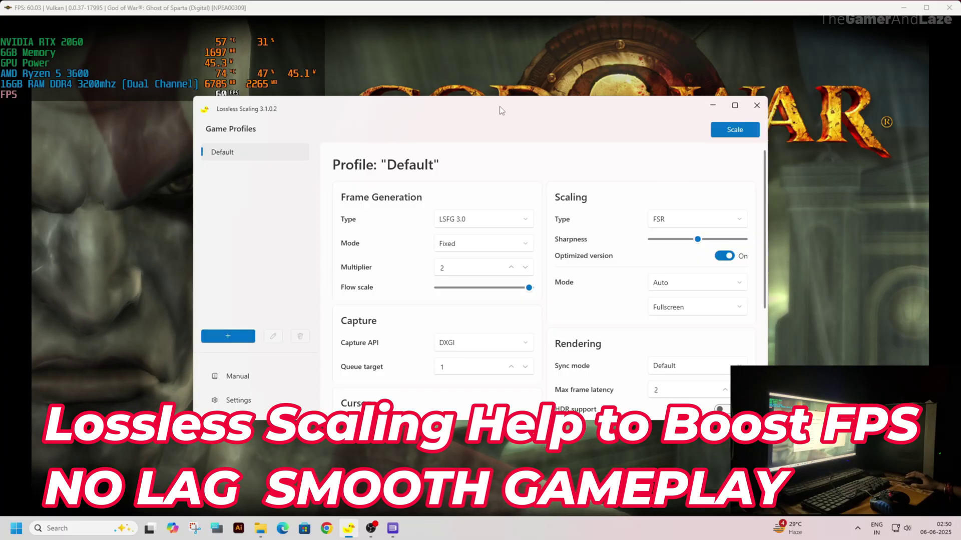
mouse_move(349, 529)
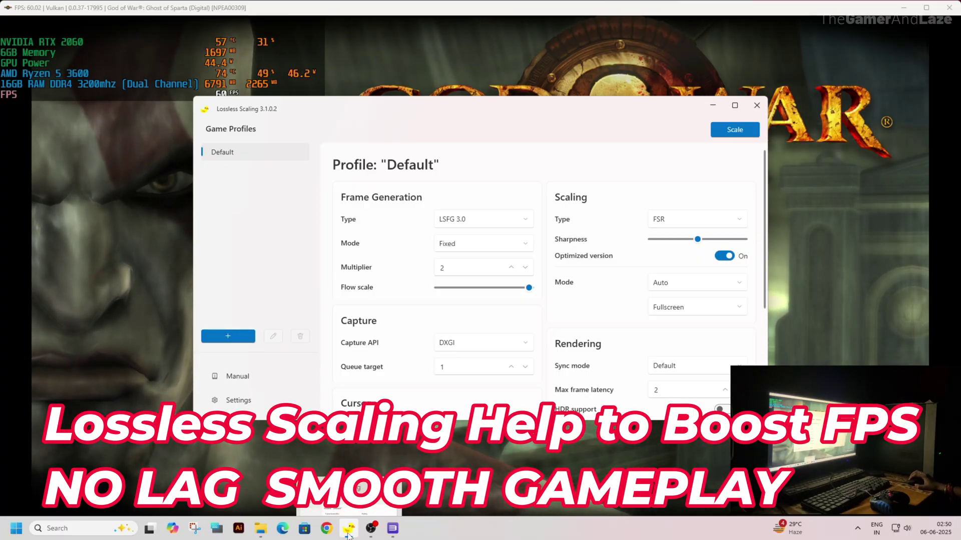
left_click(350, 455)
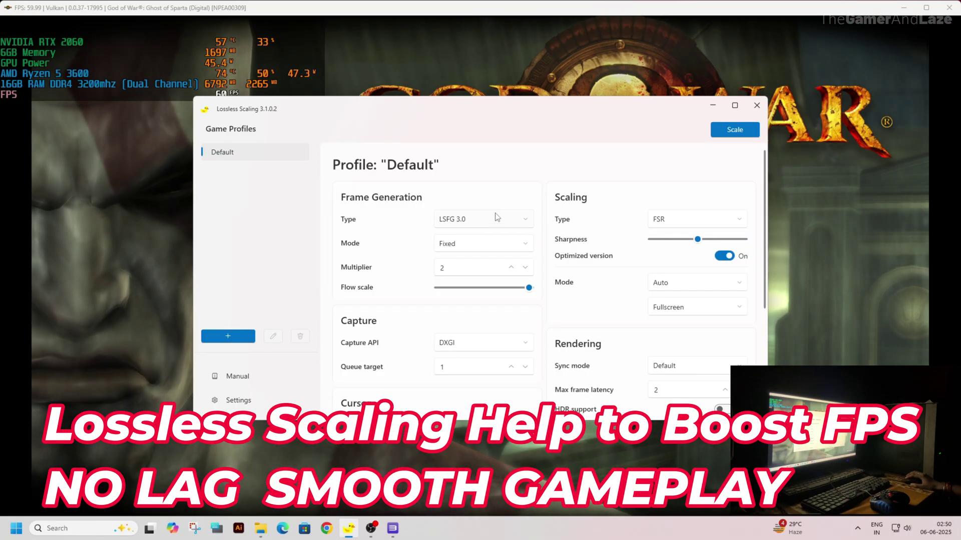
left_click(480, 221)
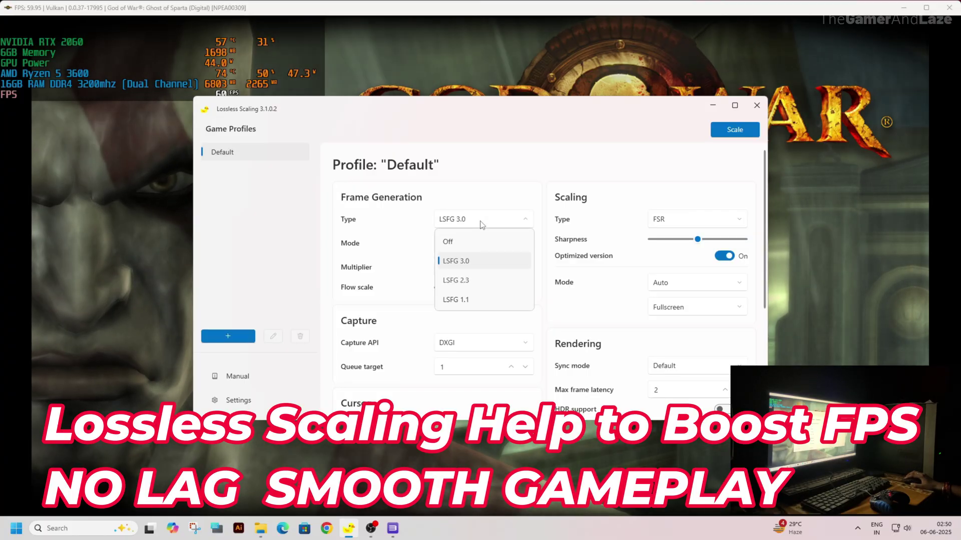
left_click(467, 284)
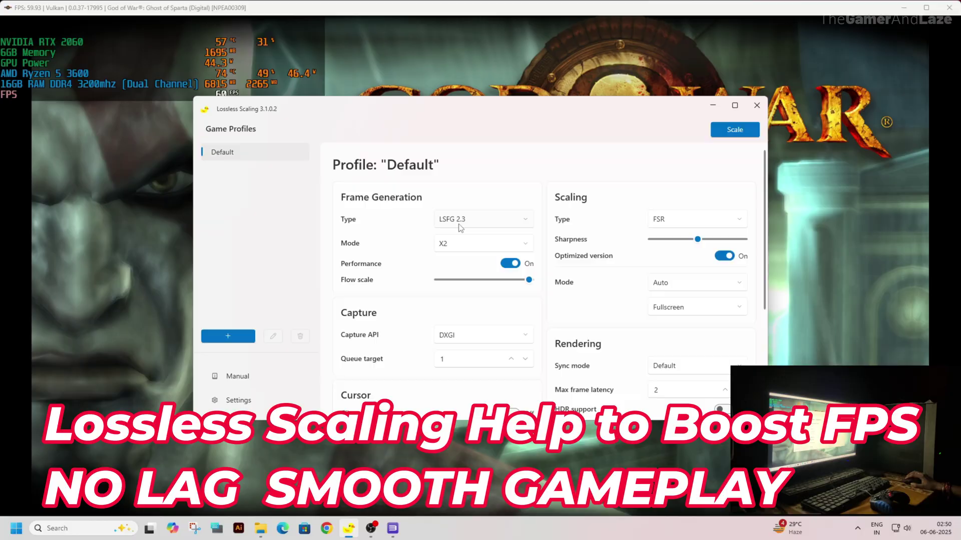
left_click(456, 248)
left_click(445, 247)
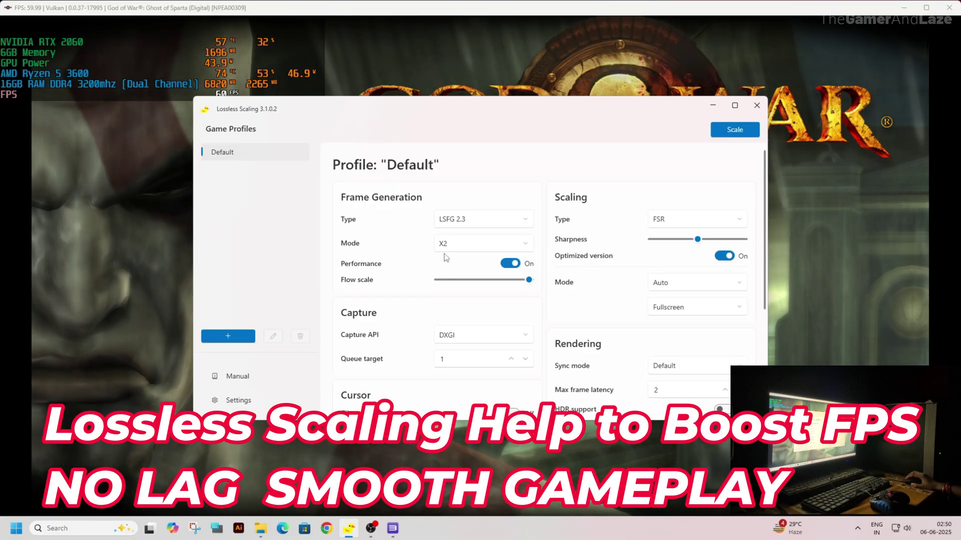
left_click(511, 264)
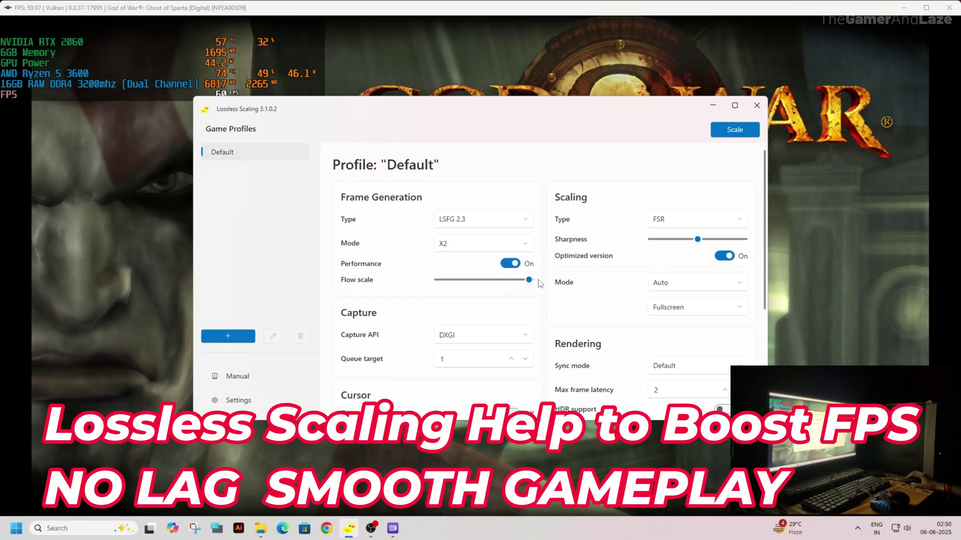
left_click(515, 270)
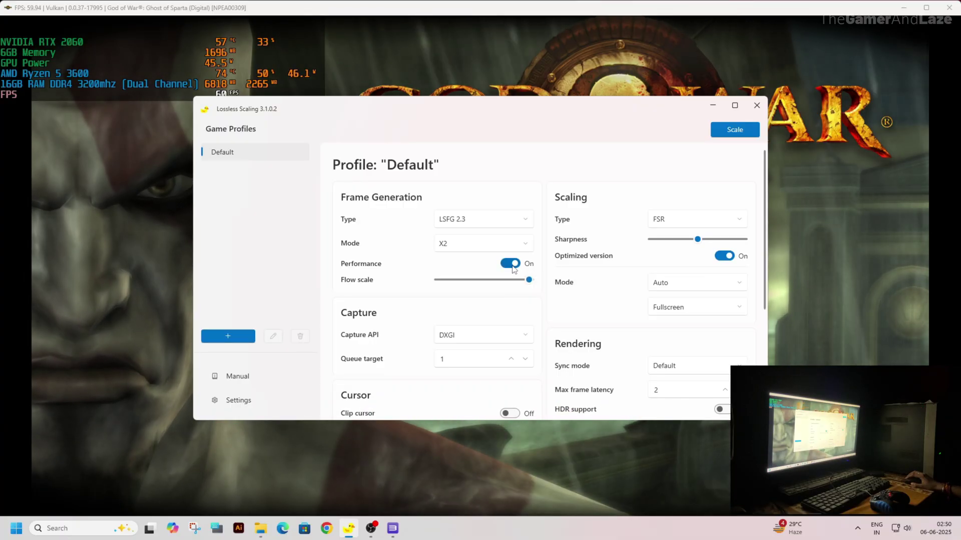
Step: Use FSR as the scaling type with Auto mode and Fullscreen fit
mouse_move(528, 286)
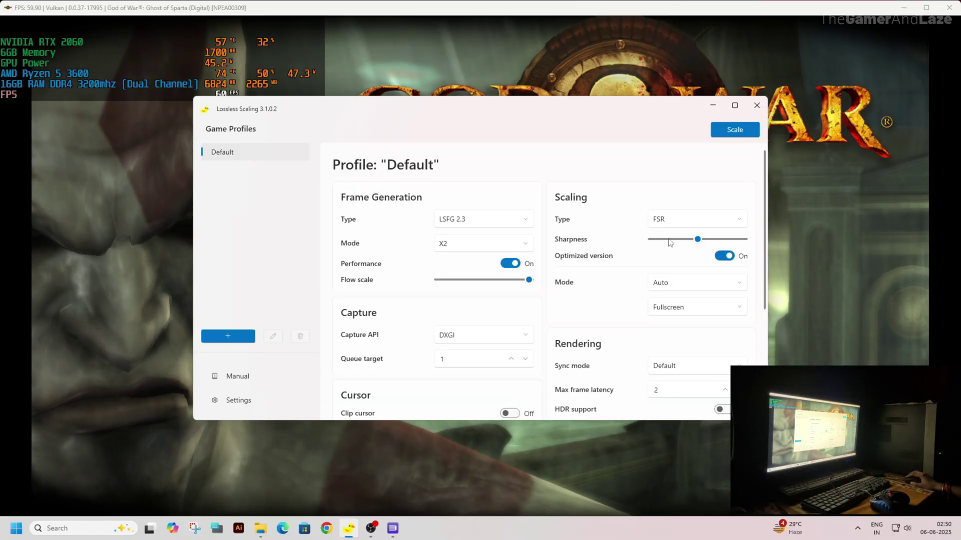
left_click(700, 225)
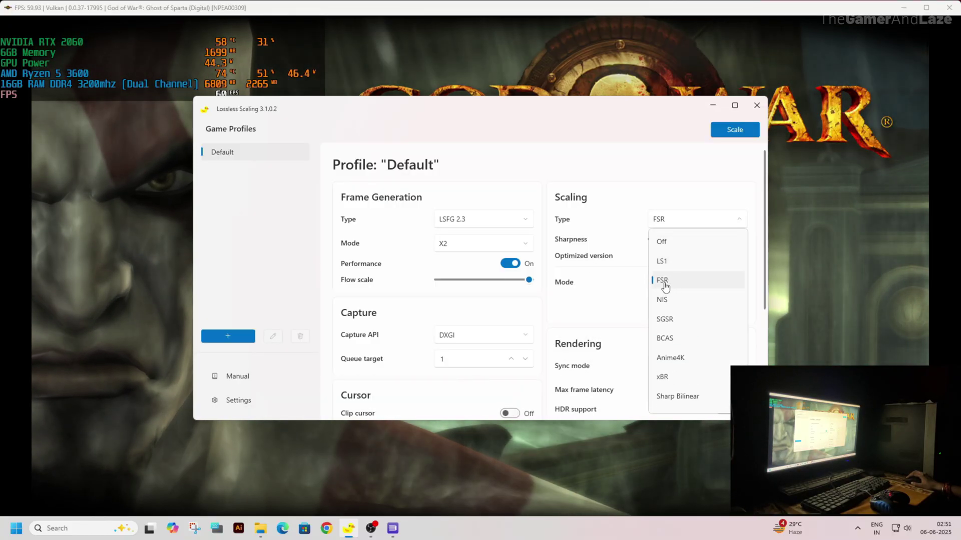
left_click(663, 281)
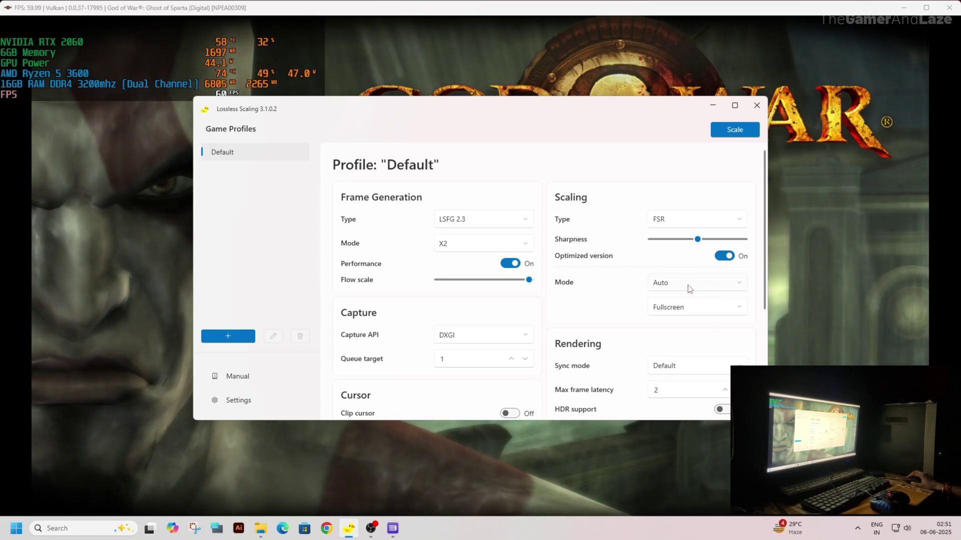
left_click(691, 283)
left_click(663, 304)
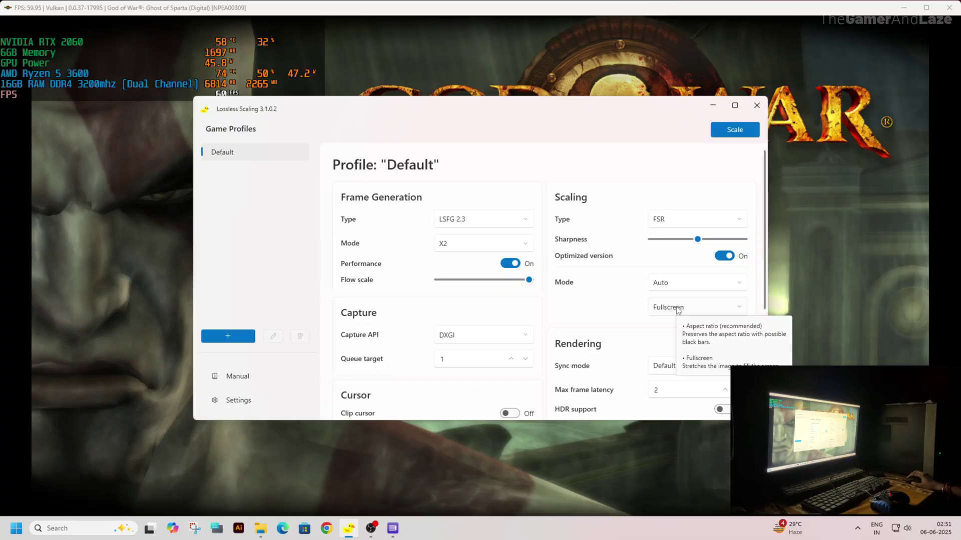
left_click(666, 308)
left_click(666, 348)
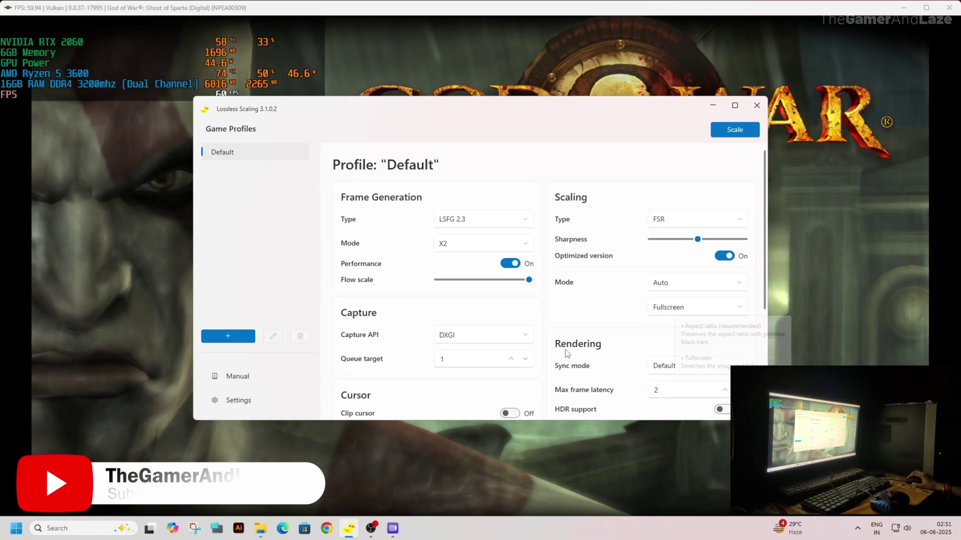
Step: Use DXGI as the capture API and keep the queue target at 1
left_click_drag(765, 278, 764, 340)
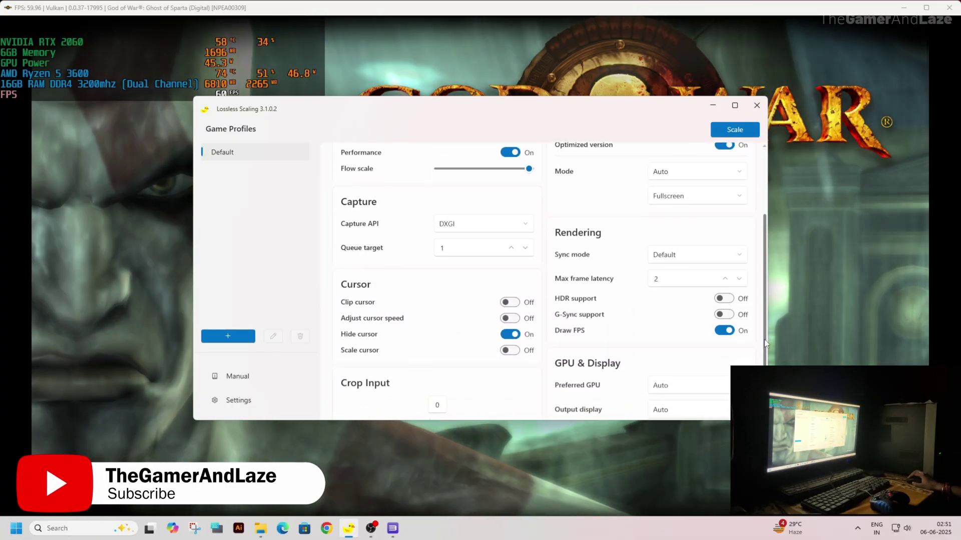
left_click(459, 220)
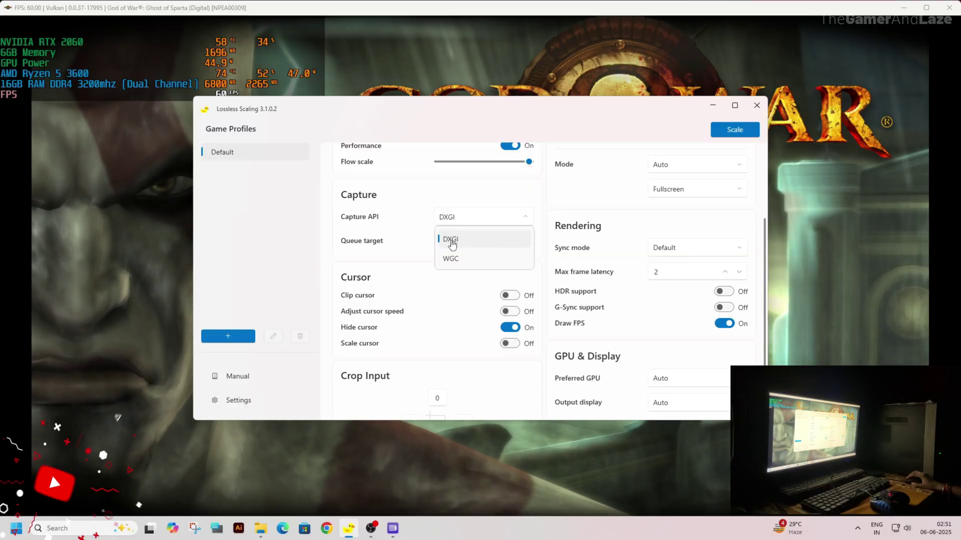
left_click(451, 240)
double_click(447, 243)
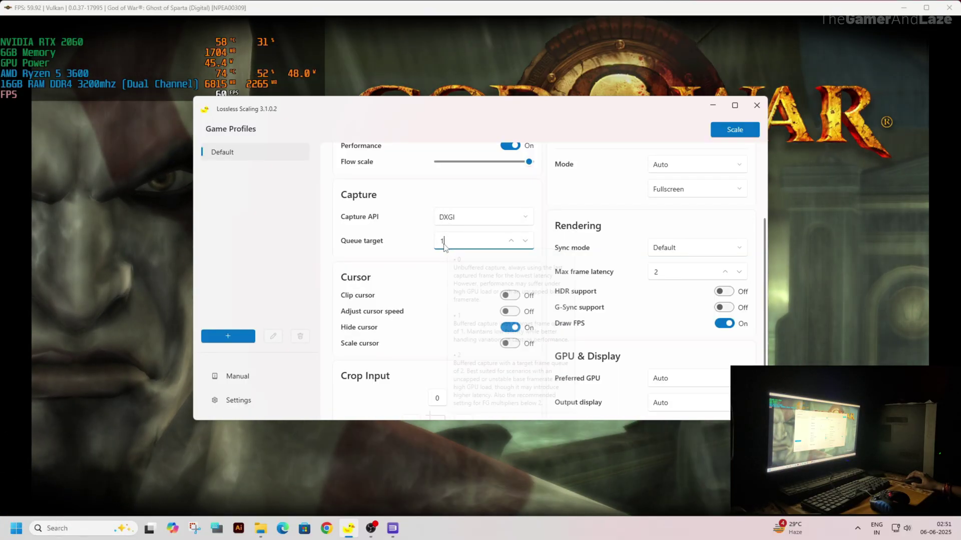
double_click(454, 242)
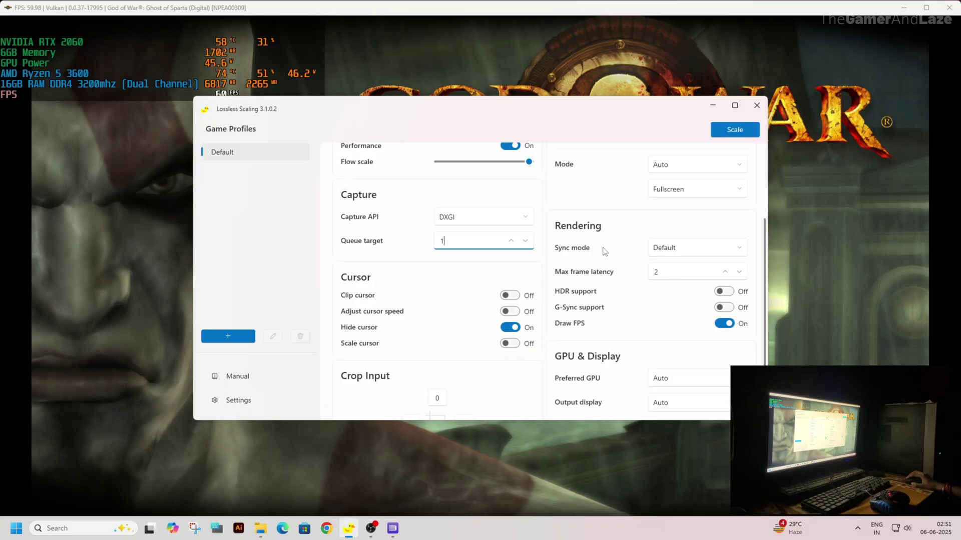
Step: In the Rendering settings, keep the sync mode at Default and the max frame latency at 2
left_click(682, 248)
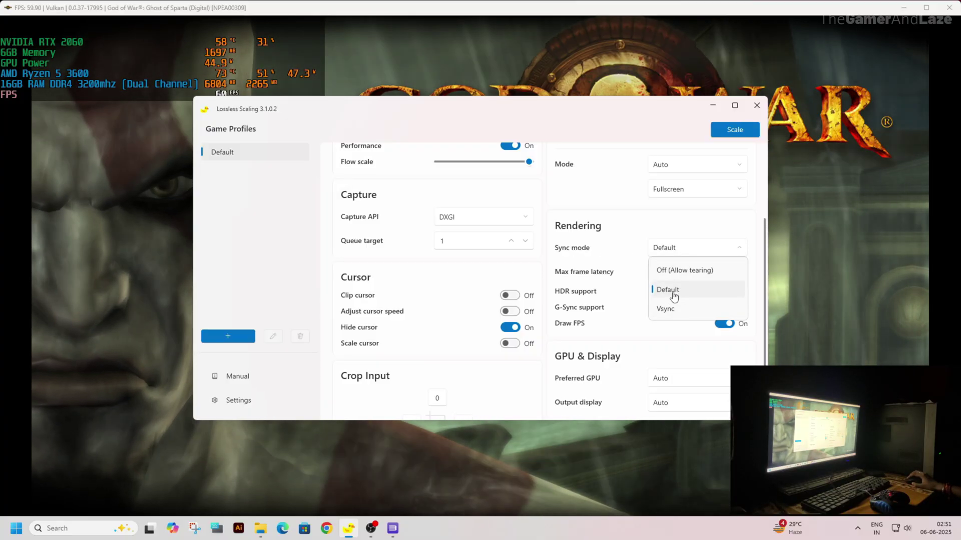
left_click(670, 290)
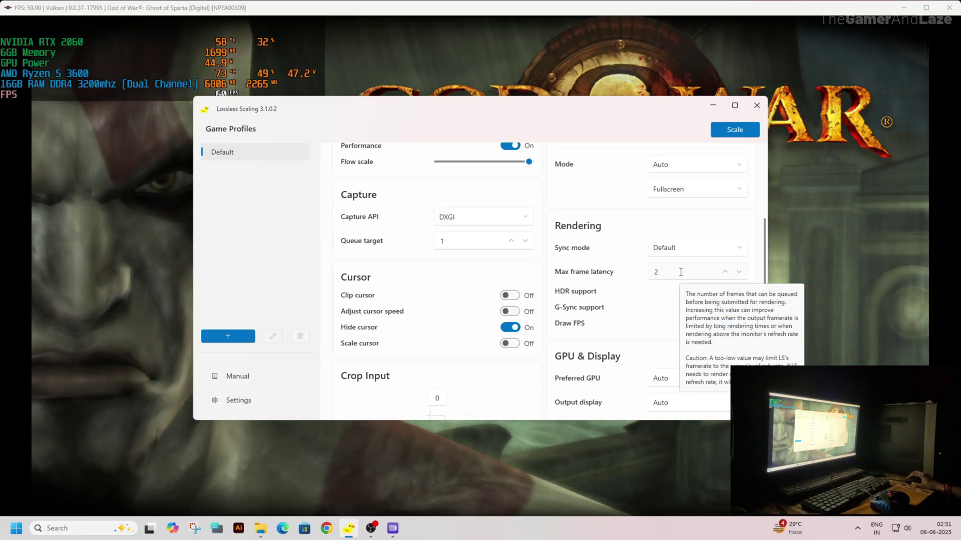
left_click(671, 272)
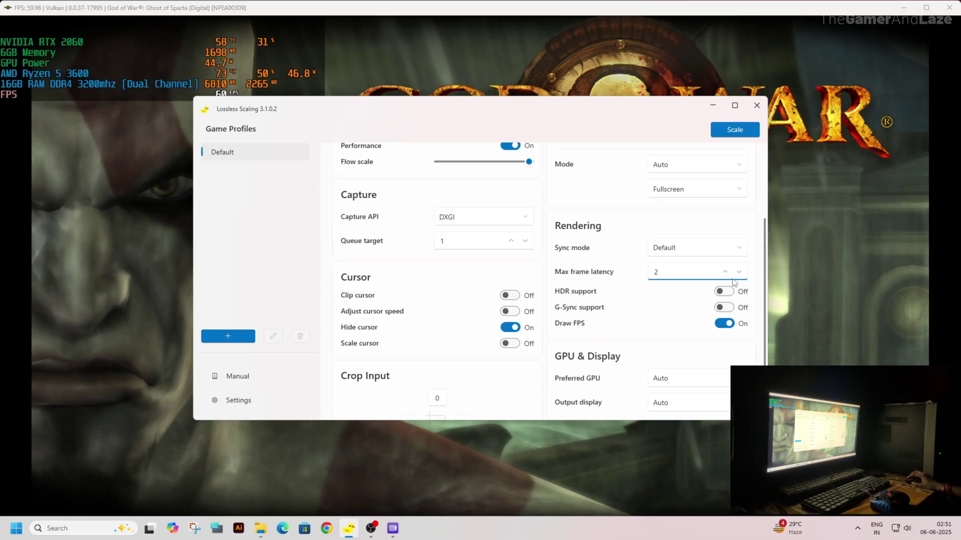
Step: Keep both the preferred GPU and the output display on Auto
scroll(766, 272, "down", 2)
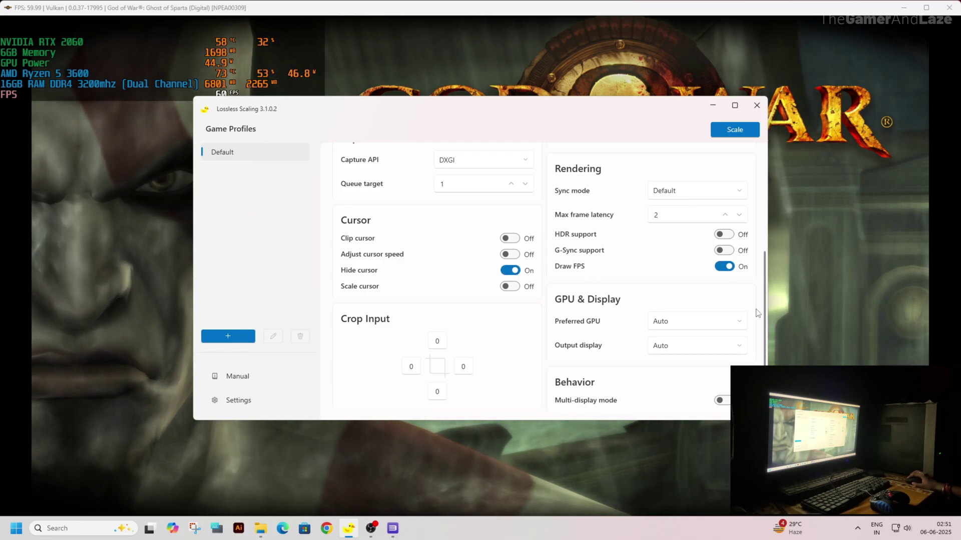
left_click(695, 346)
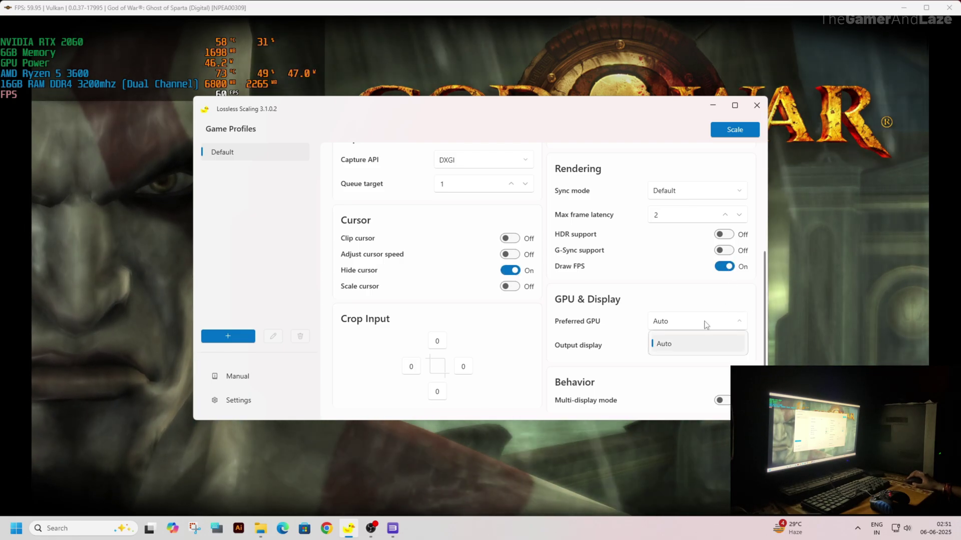
left_click(679, 346)
left_click(676, 346)
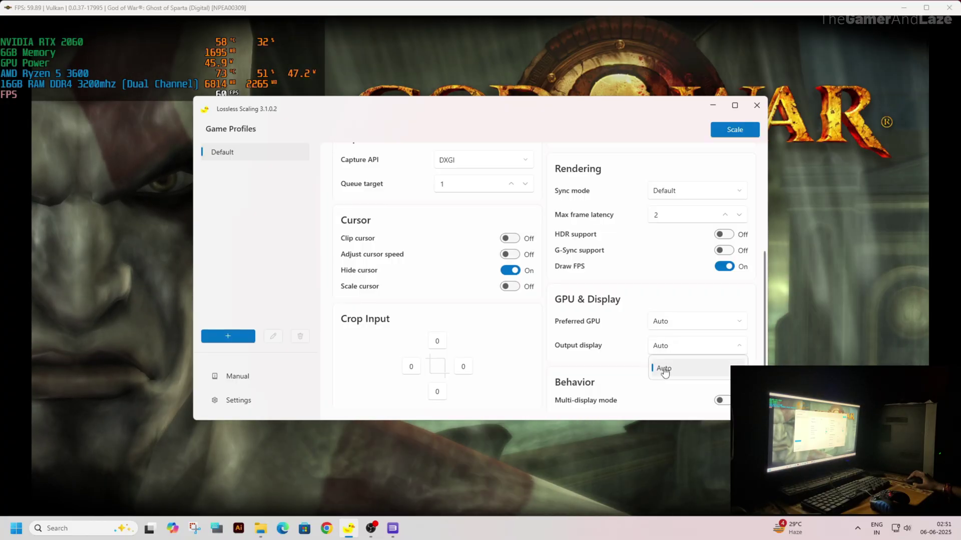
left_click(663, 368)
scroll(723, 359, "down", 1)
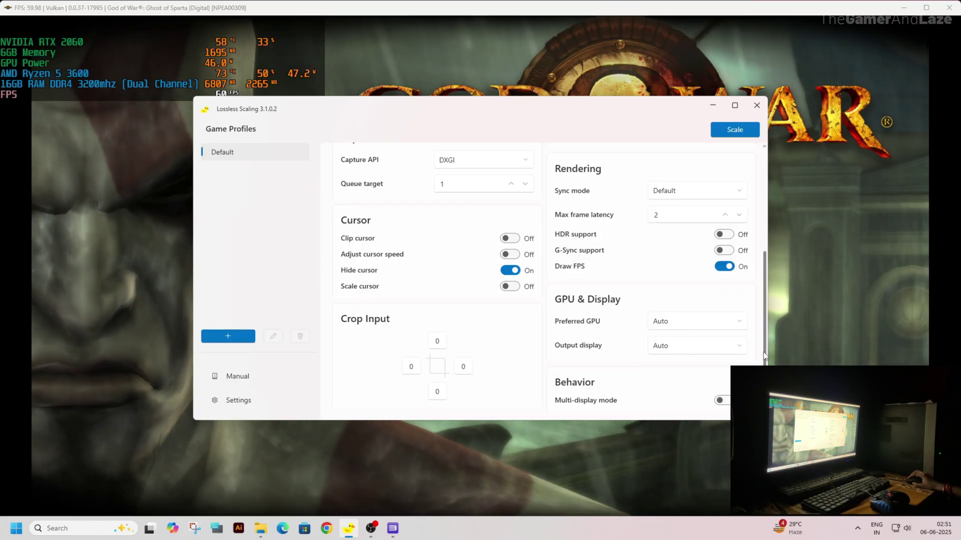
Step: Start scaling with the Default profile and bring the game window into focus
scroll(761, 287, "up", 5)
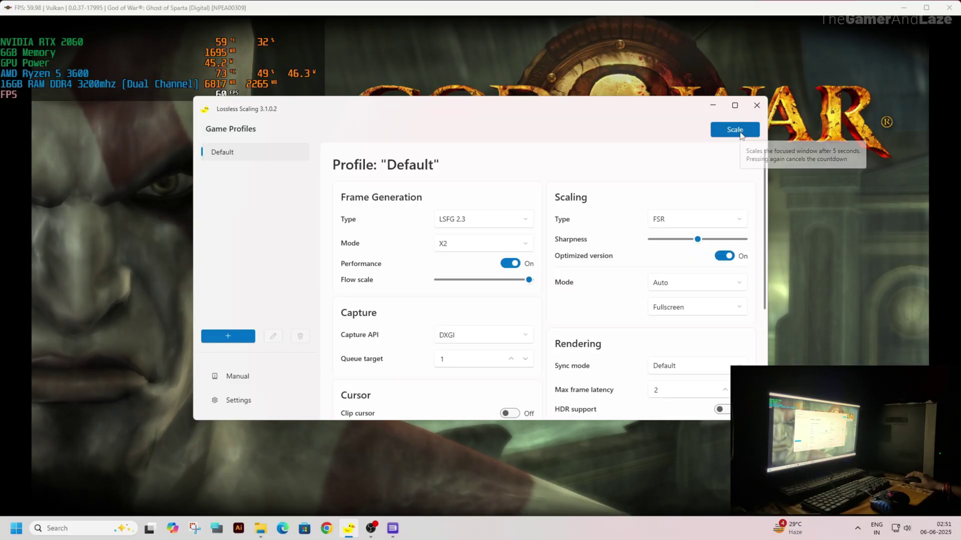
left_click(739, 132)
left_click(828, 195)
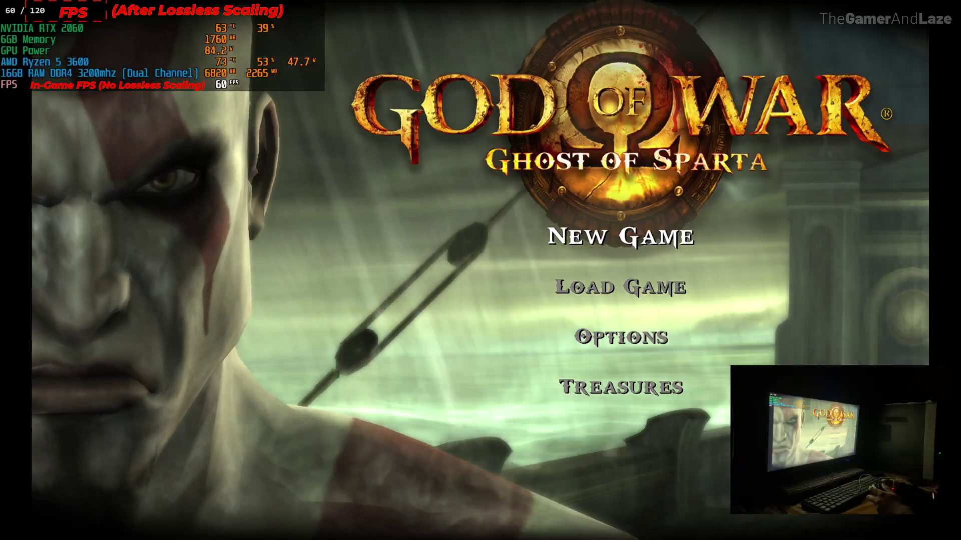
Step: Open Options from the main menu of God of War: Ghost of Sparta
key("Down")
key("Down")
key("Return")
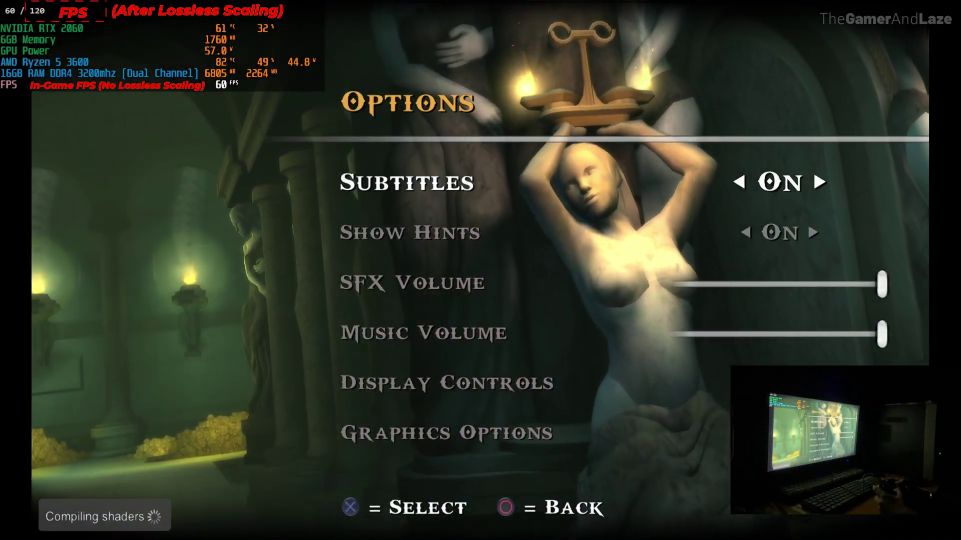
Step: Check the Screen Size setting in Graphics Options and the Display Controls page, then leave the game's Options
key("Down")
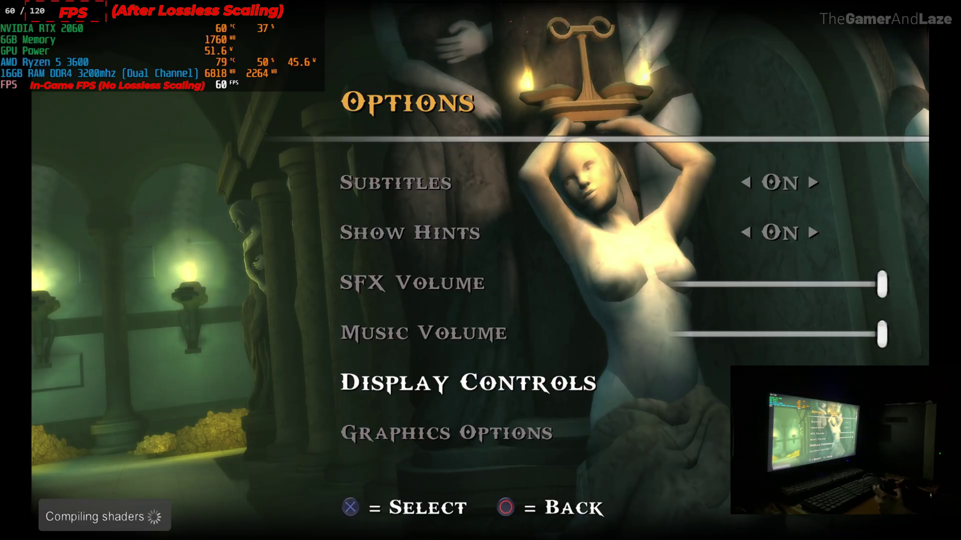
key("Down")
key("Return")
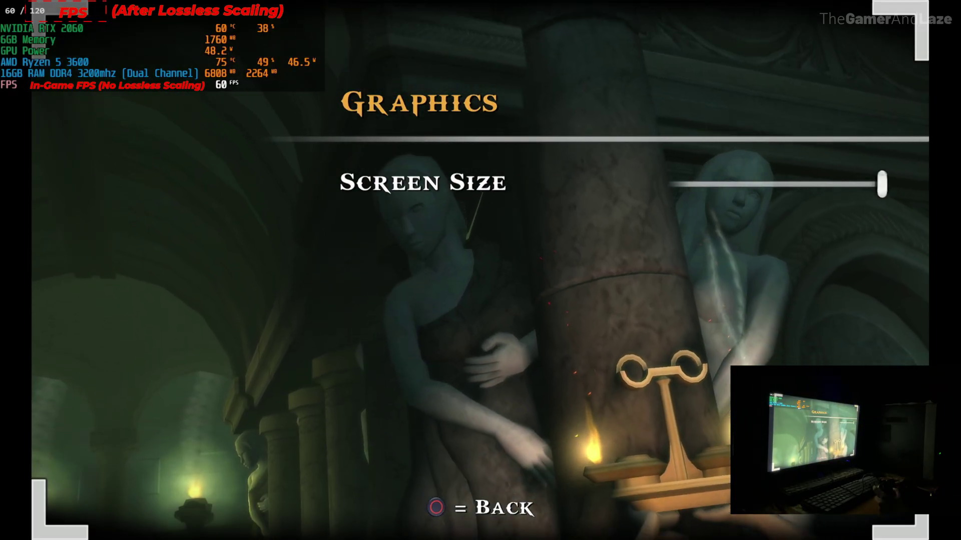
key("Escape")
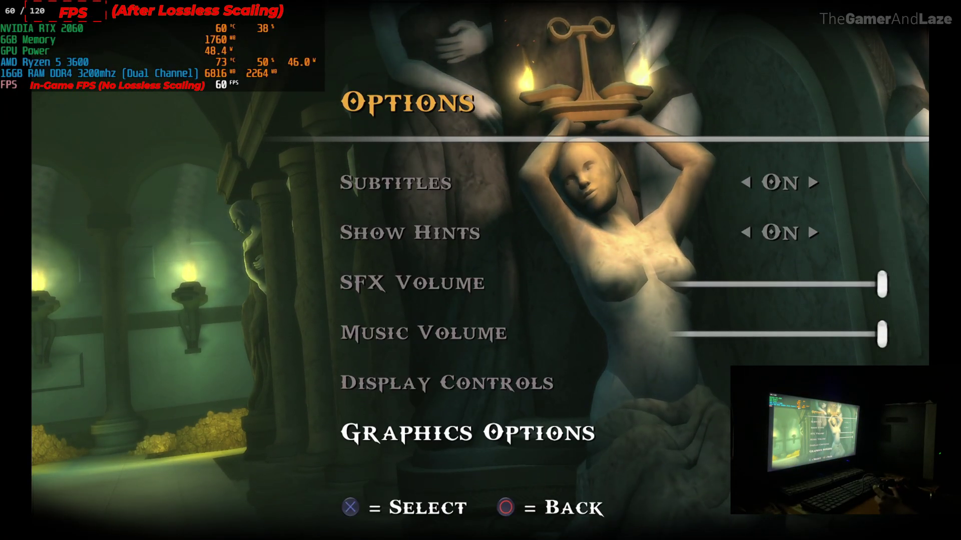
key("Up")
key("Return")
key("Escape")
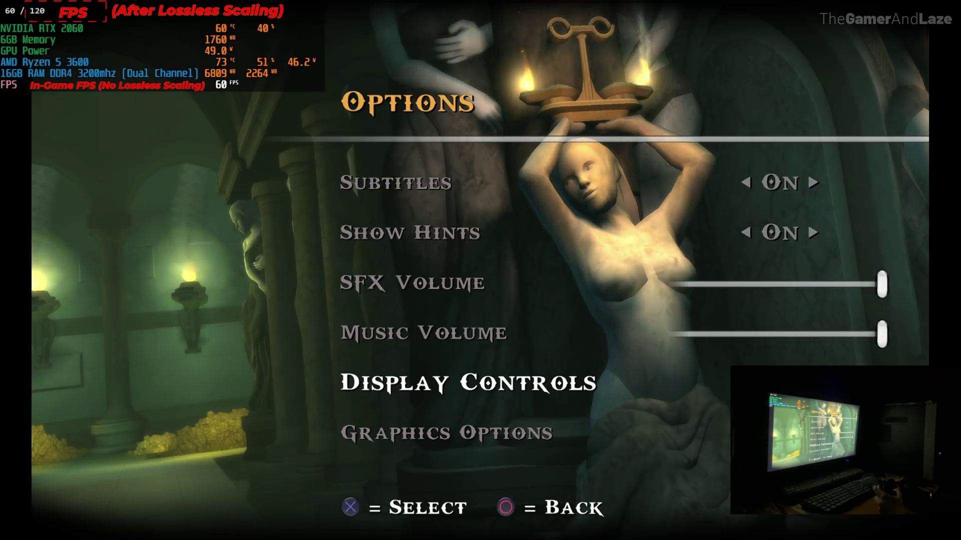
key("Escape")
Step: Start a new game on the Hero (Normal) difficulty
key("Up")
key("Up")
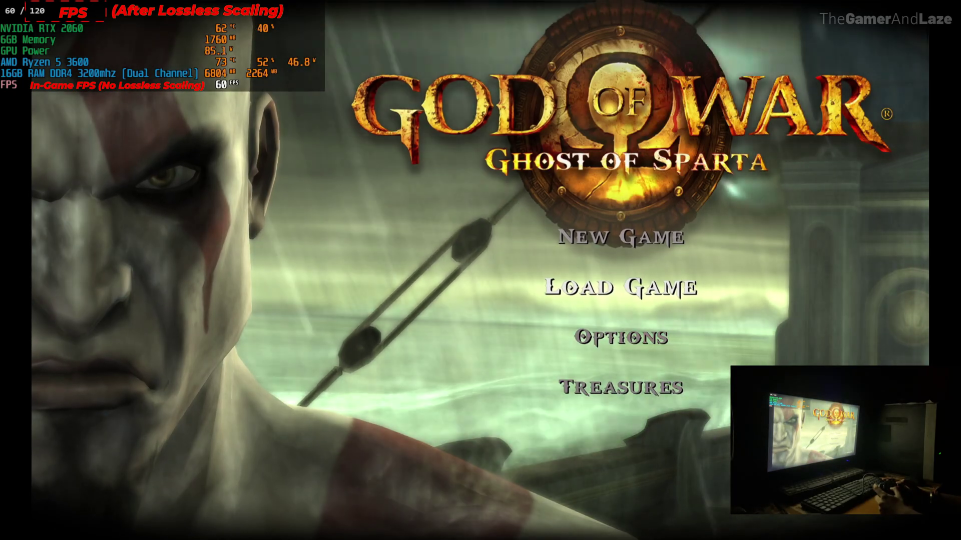
key("Return")
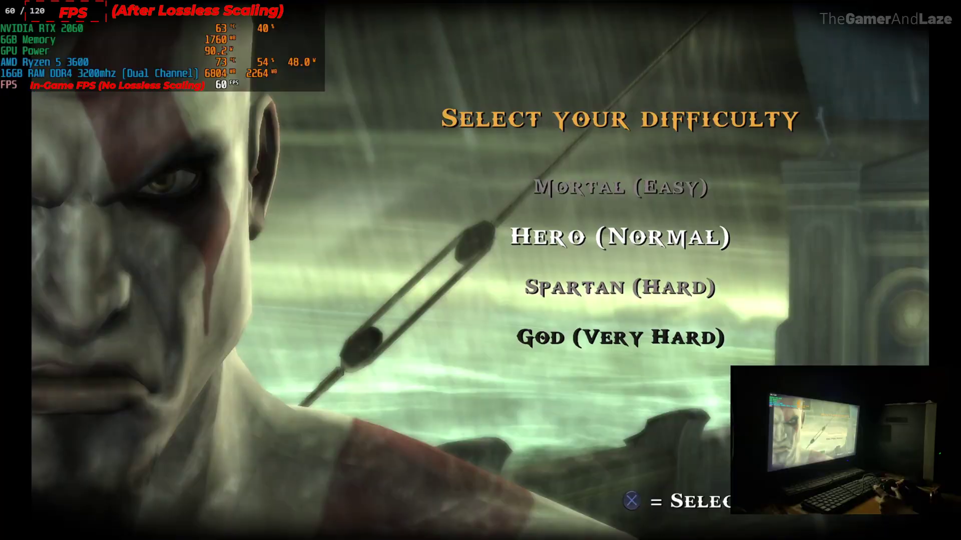
key("Return")
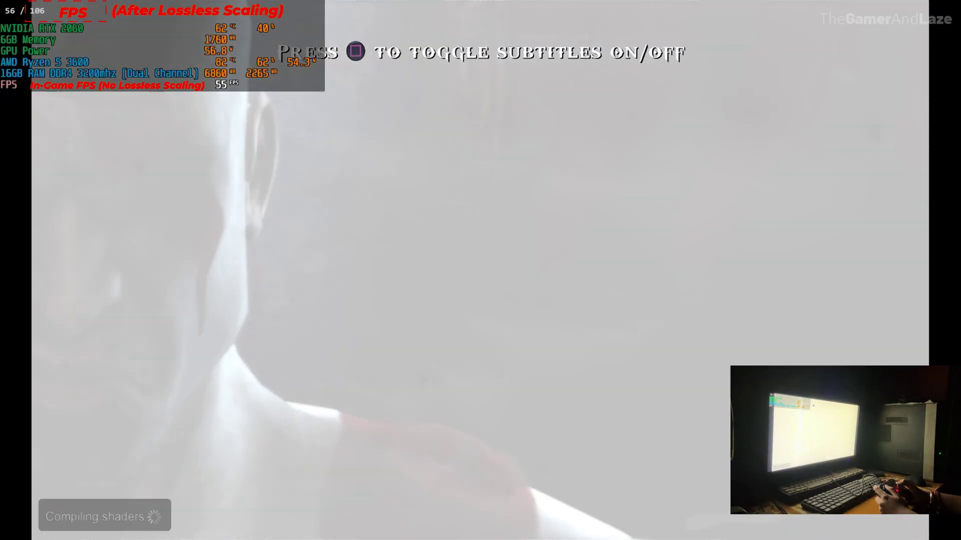